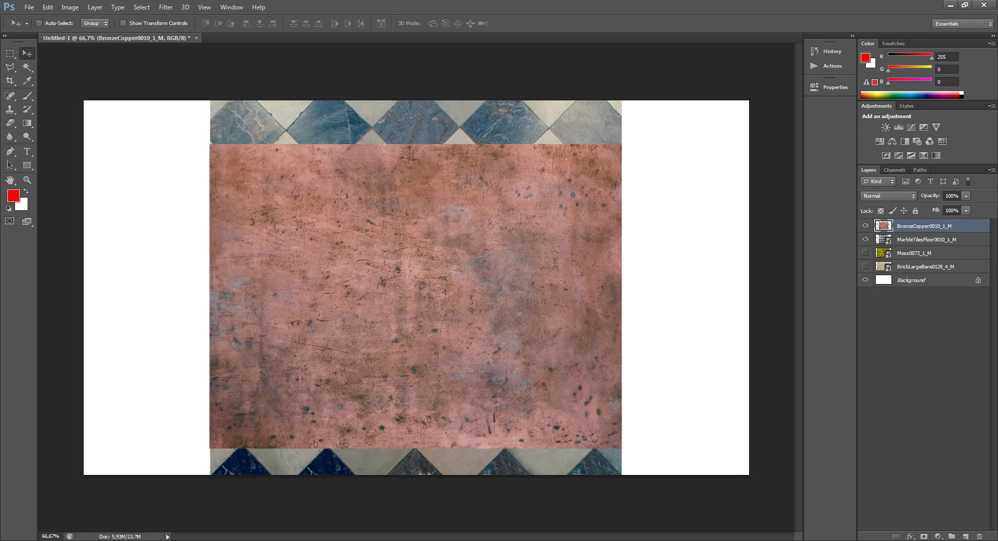
Open Blending Options for the BronzeCopper0010_1_M layer and move the dialog aside.
{"action": "double_click", "coordinate": [967, 226]}
{"action": "left_click_drag", "start_coordinate": [676, 216], "coordinate": [715, 213]}
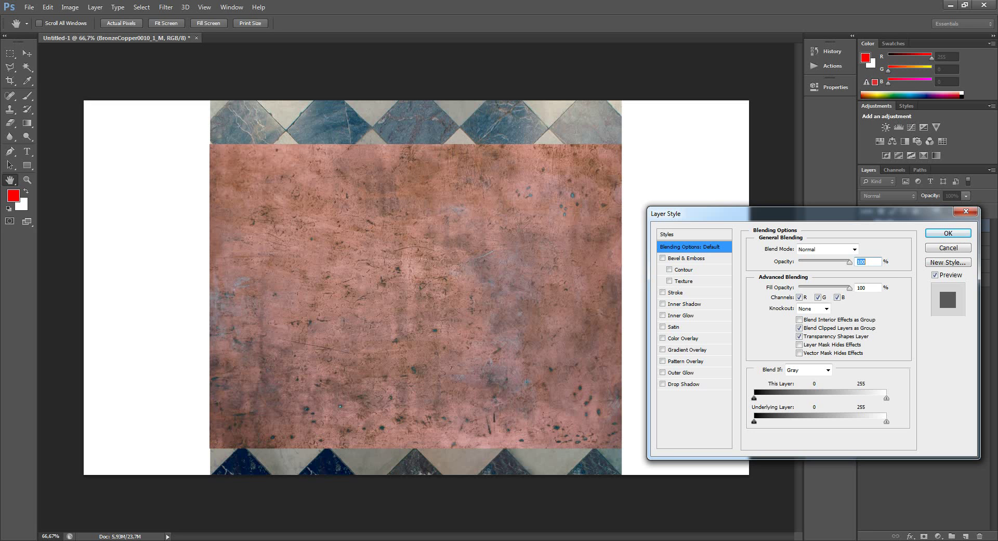
Cycle the copper layer's blend mode through Dissolve, Multiply, Color Burn and Screen to Soft Light.
{"action": "key", "text": "Return"}
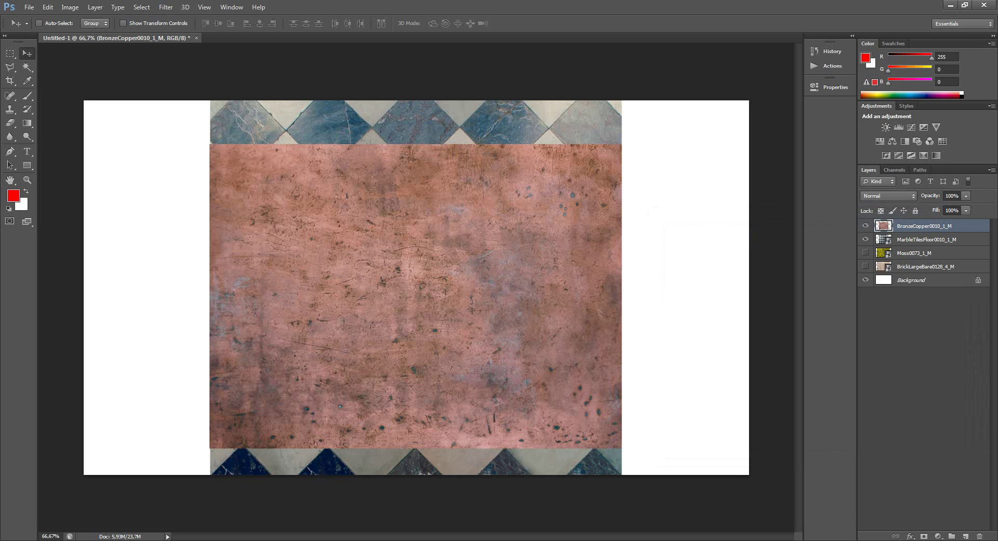
{"action": "left_click", "coordinate": [889, 196]}
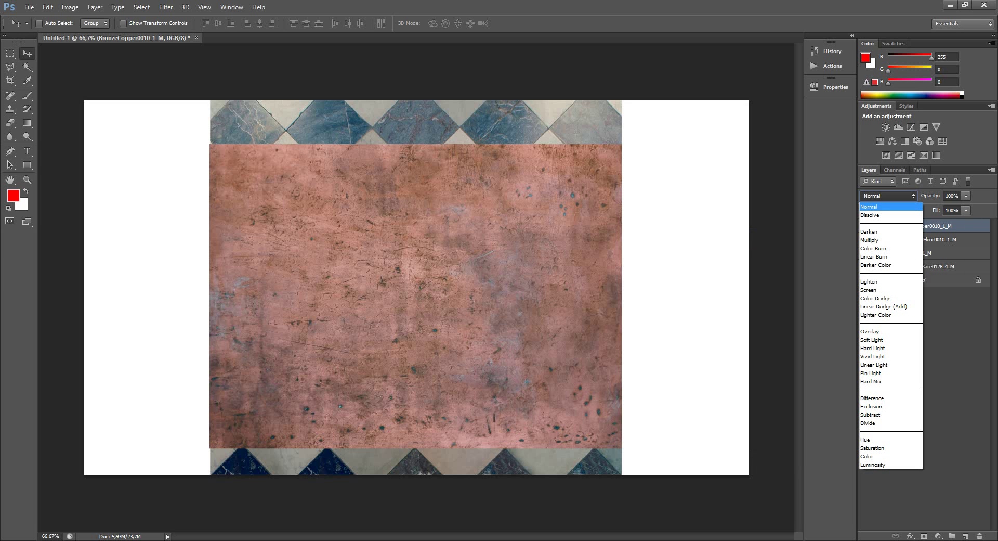
{"action": "key", "text": "Escape"}
{"action": "key", "text": "Down"}
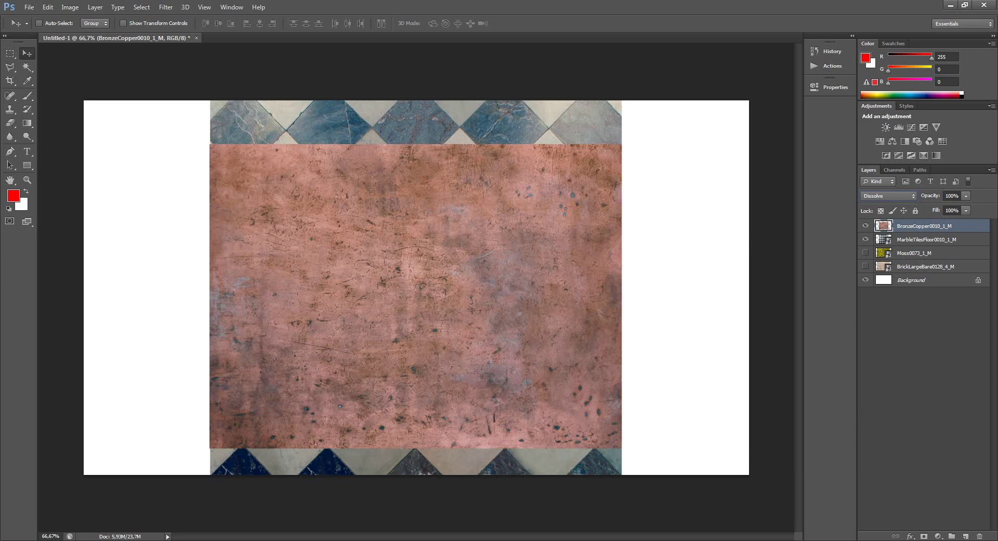
{"action": "key", "text": "Down"}
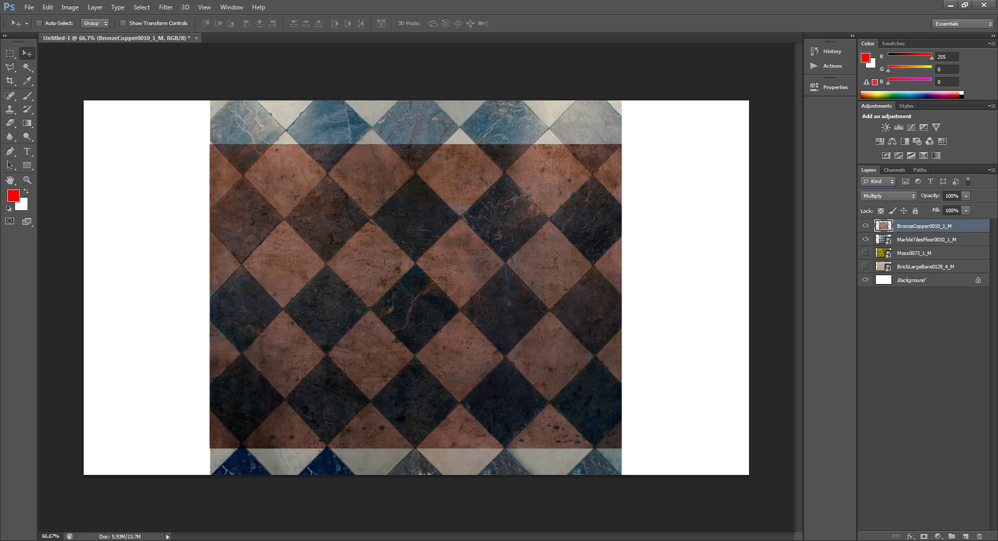
{"action": "key", "text": "Down"}
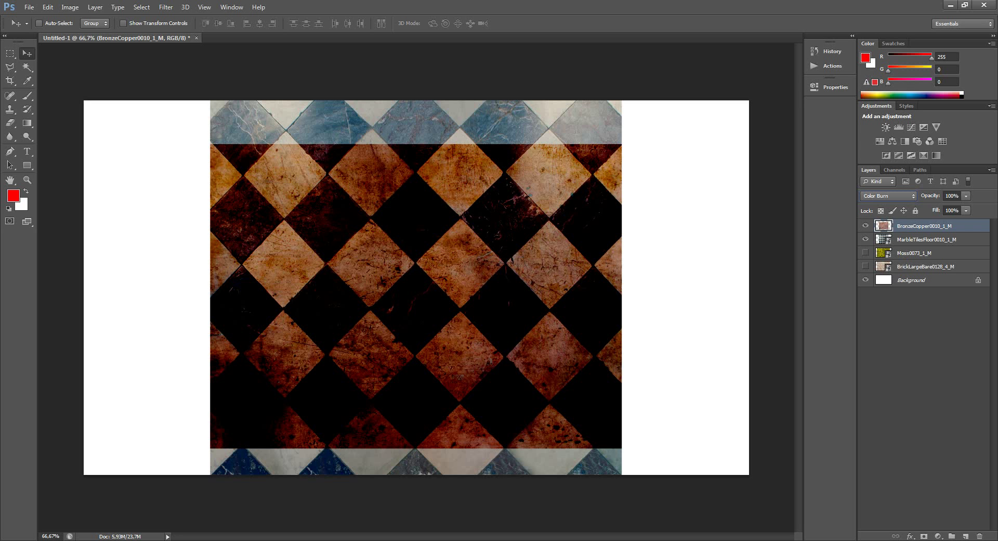
{"action": "key", "text": "shift+plus"}
{"action": "key", "text": "shift+plus"}
{"action": "key", "text": "shift+plus"}
{"action": "key", "text": "shift+plus"}
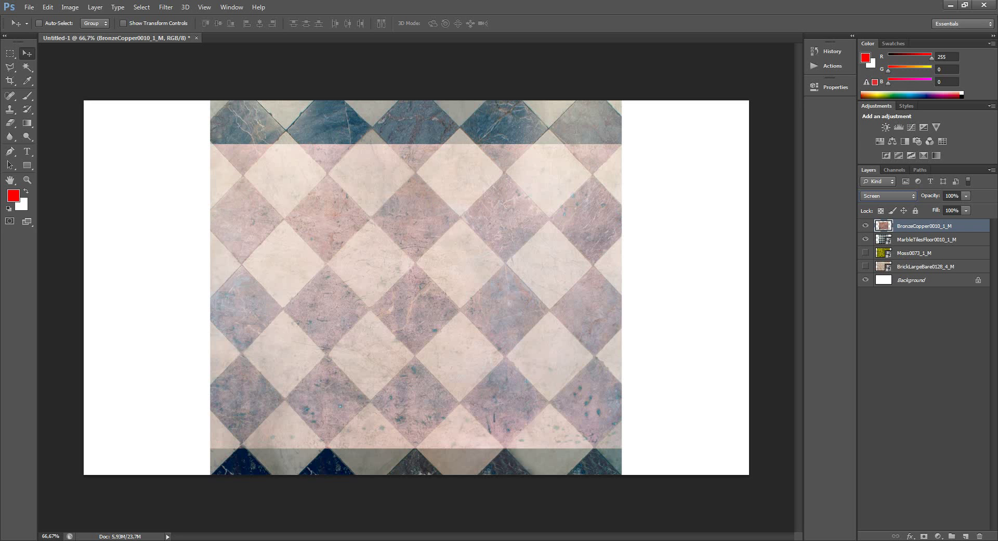
{"action": "key", "text": "shift+plus"}
{"action": "key", "text": "shift+plus"}
{"action": "key", "text": "shift+plus"}
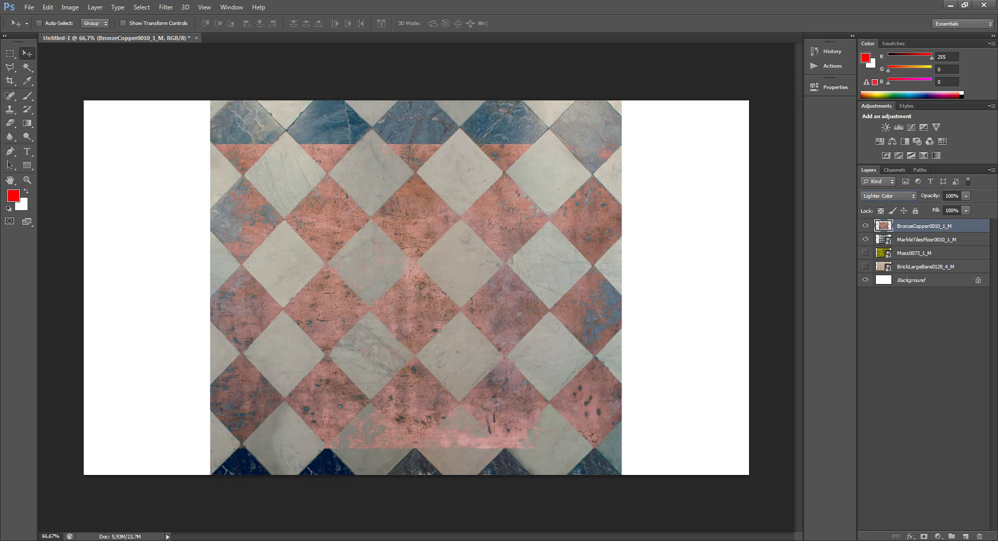
{"action": "key", "text": "shift+plus"}
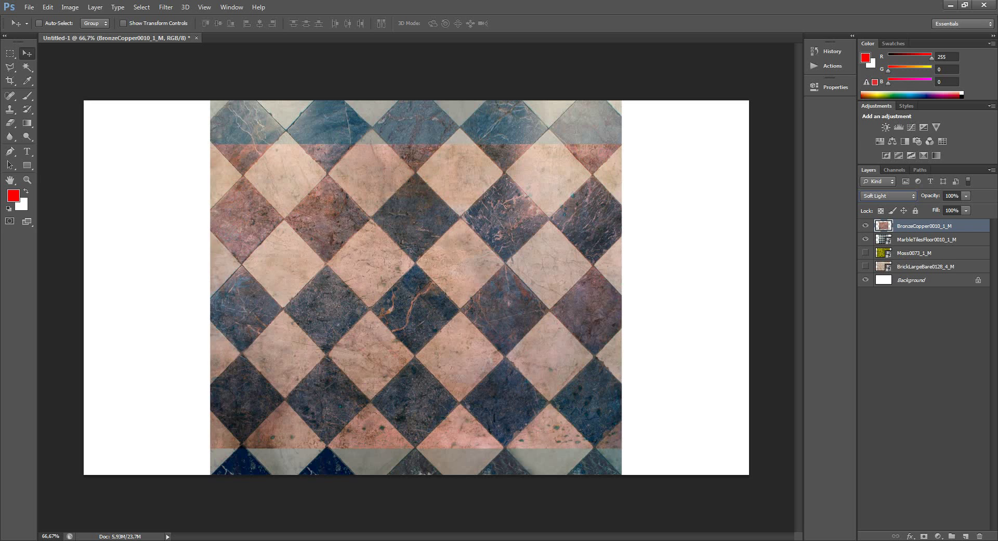
{"action": "key", "text": "shift+plus"}
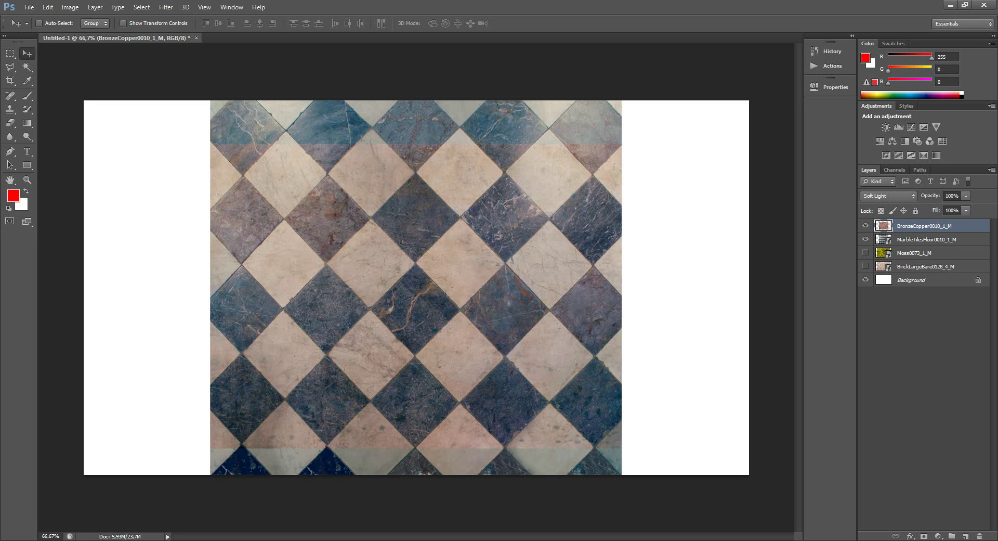
Set the BronzeCopper0010_1_M layer's blend mode back to Normal.
{"action": "double_click", "coordinate": [967, 226]}
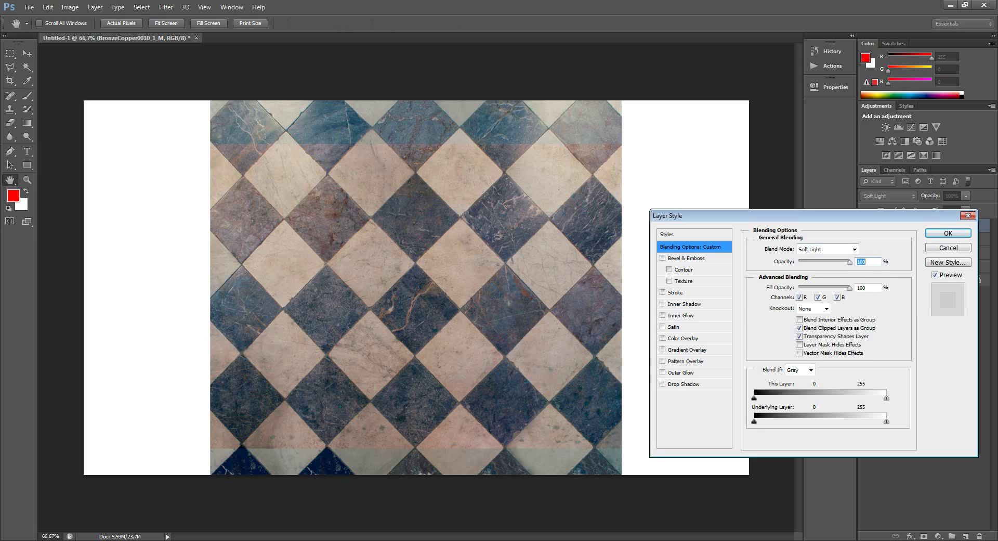
{"action": "left_click_drag", "start_coordinate": [780, 215], "coordinate": [752, 277]}
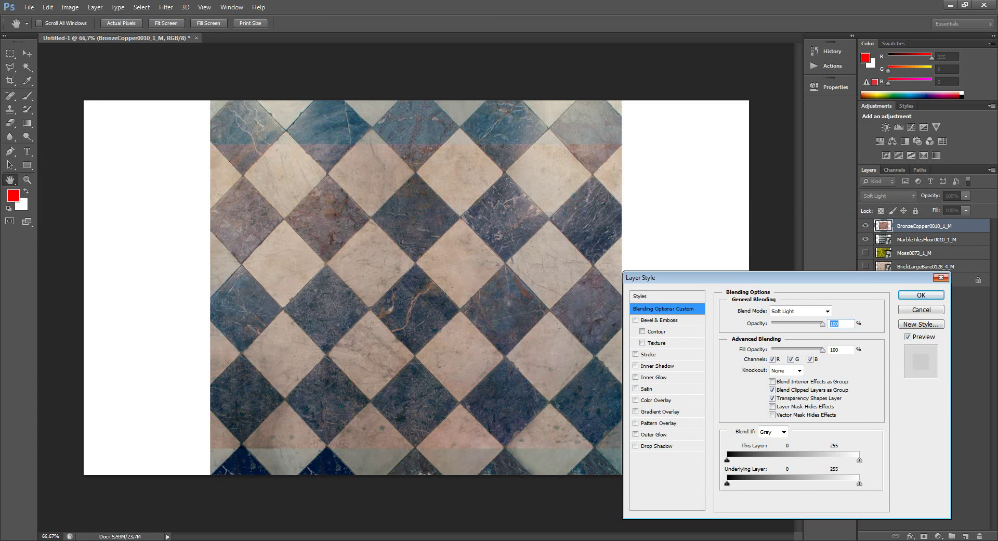
{"action": "left_click", "coordinate": [941, 277]}
{"action": "left_click", "coordinate": [889, 195]}
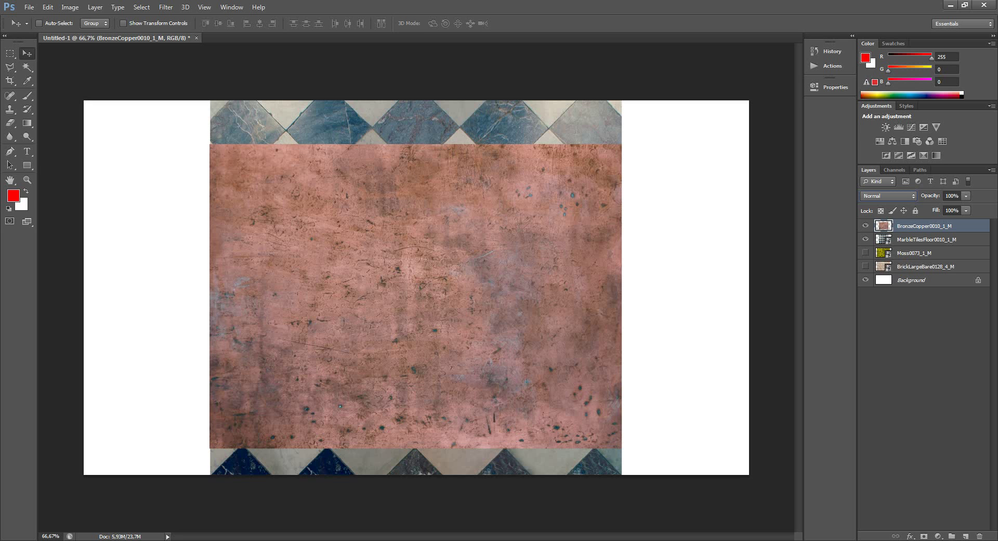
Adjust the copper layer's Underlying Layer Blend If sliders, settling on a 0–253 range.
{"action": "double_click", "coordinate": [972, 226]}
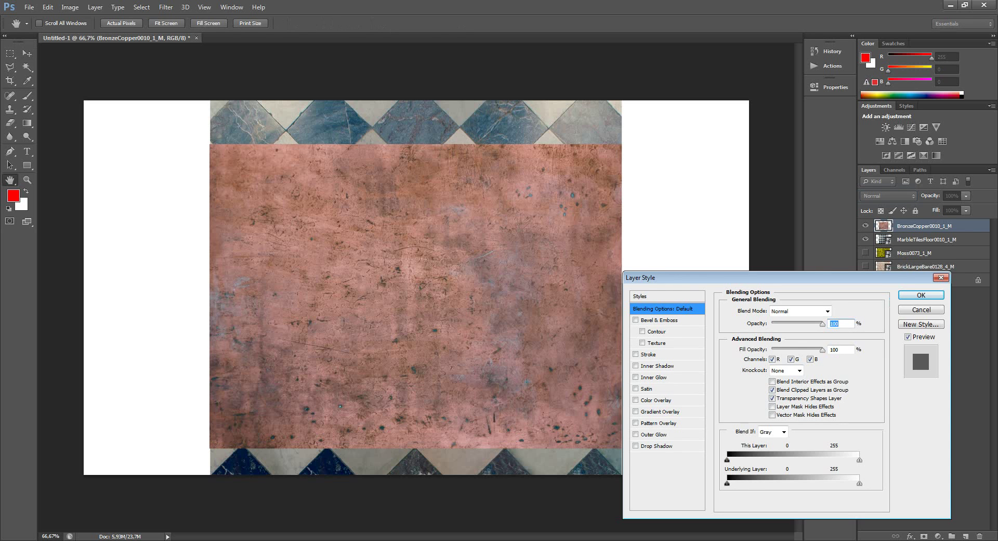
{"action": "left_click_drag", "start_coordinate": [675, 277], "coordinate": [701, 236]}
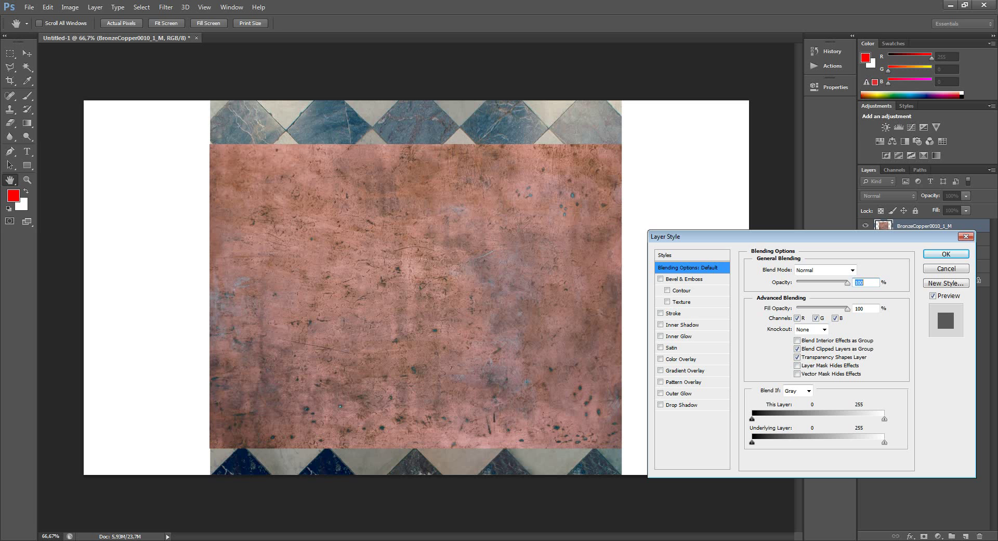
{"action": "left_click_drag", "start_coordinate": [752, 442], "coordinate": [796, 441]}
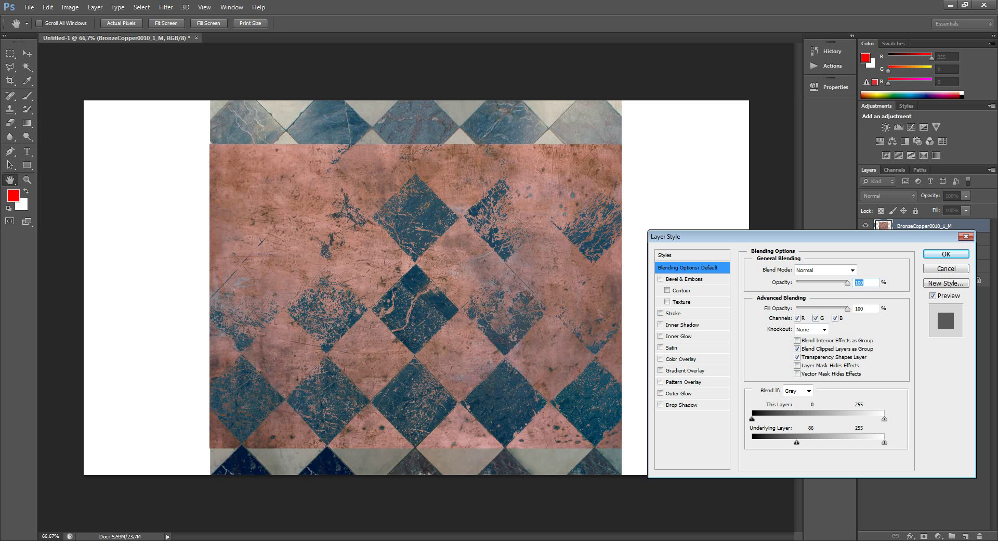
{"action": "left_click_drag", "start_coordinate": [796, 442], "coordinate": [841, 442]}
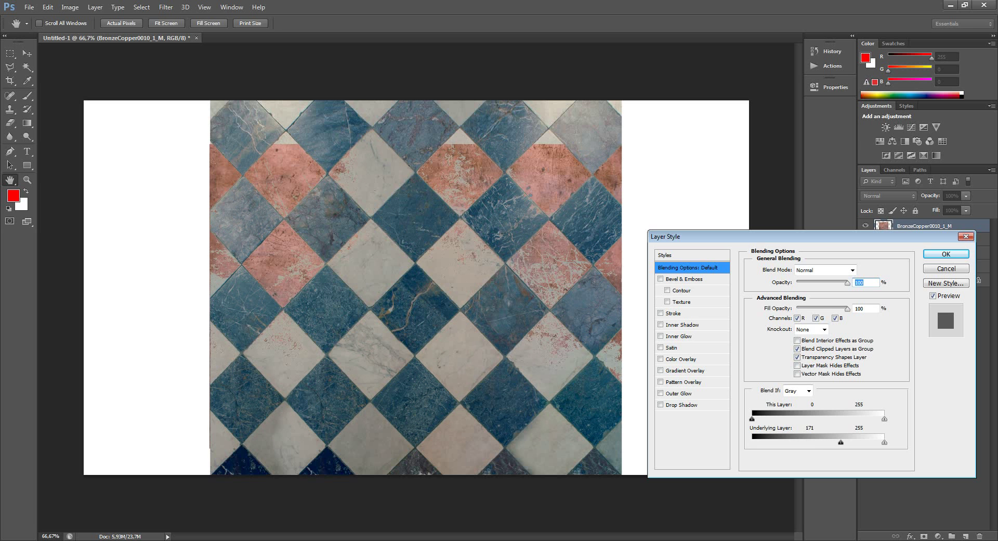
{"action": "mouse_move", "coordinate": [840, 442]}
{"action": "left_mouse_down"}
{"action": "mouse_move", "coordinate": [871, 441]}
{"action": "mouse_move", "coordinate": [752, 442]}
{"action": "left_mouse_up"}
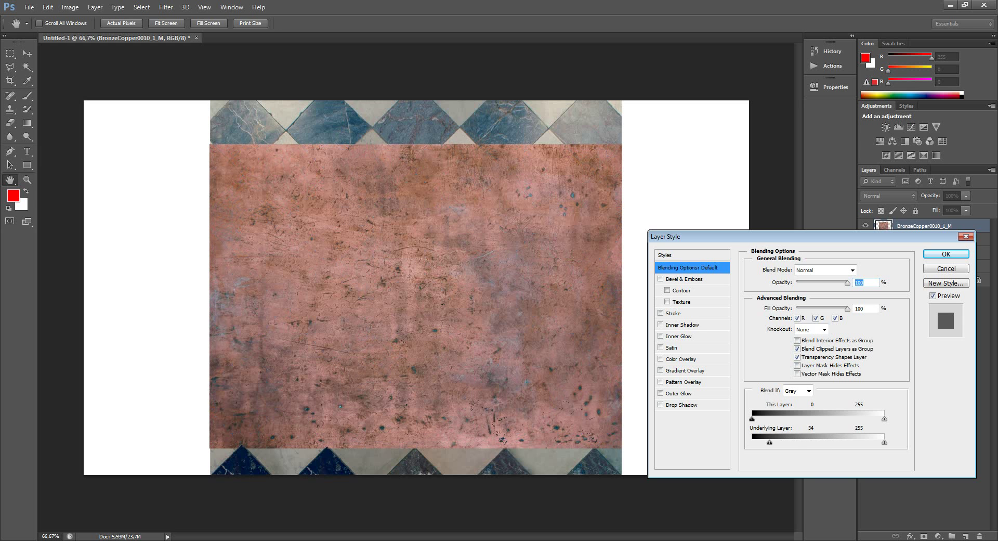
{"action": "left_click_drag", "start_coordinate": [885, 442], "coordinate": [820, 442]}
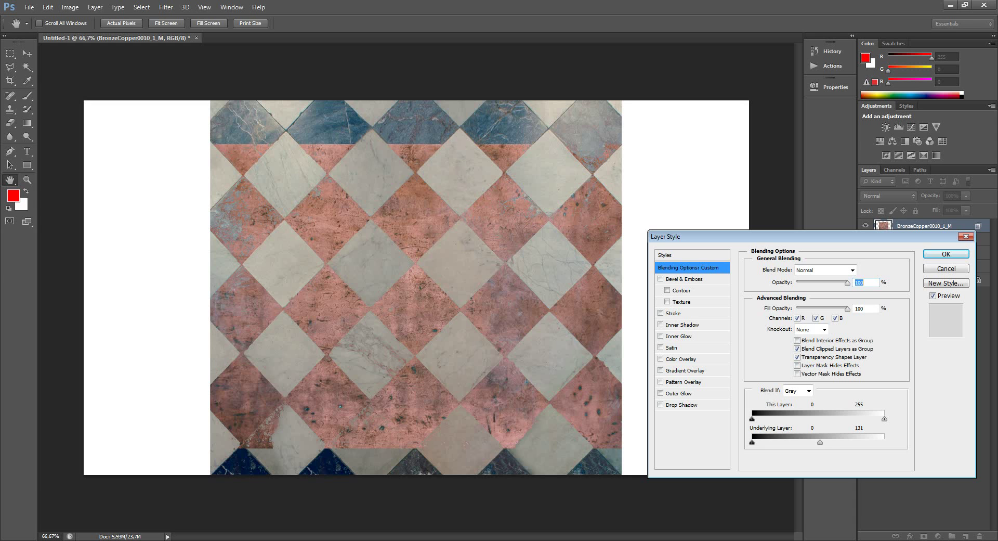
{"action": "left_click_drag", "start_coordinate": [820, 442], "coordinate": [829, 442]}
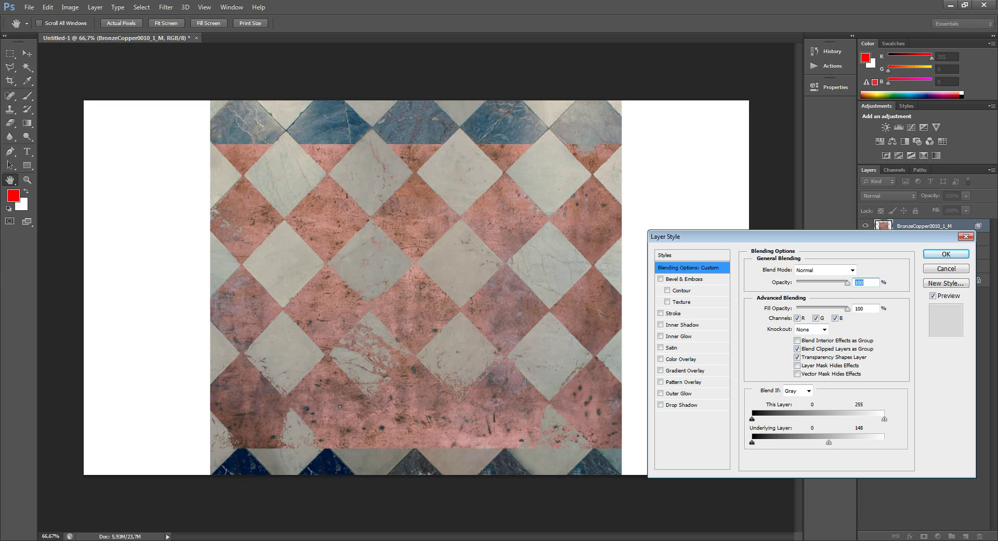
{"action": "left_click_drag", "start_coordinate": [828, 442], "coordinate": [884, 442]}
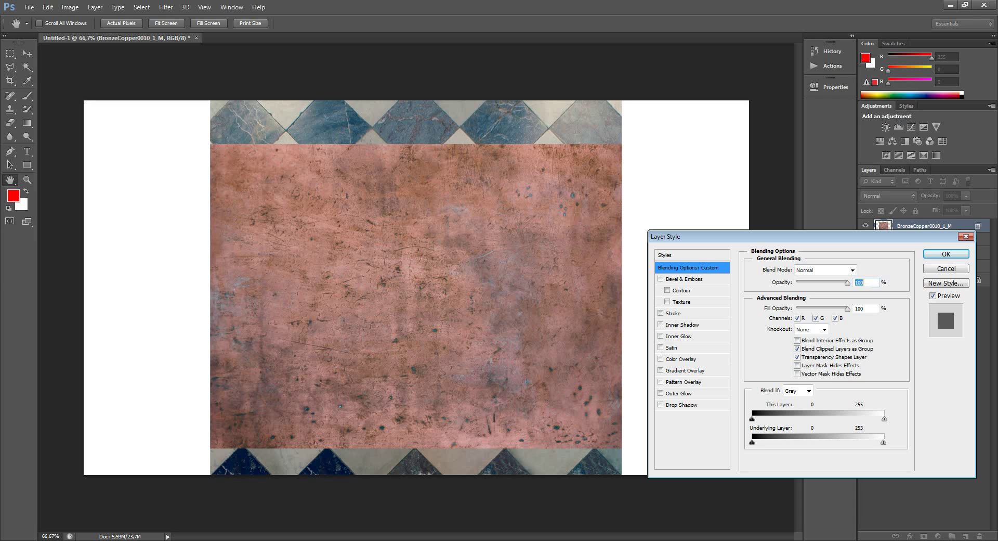
Split the underlying-layer white point into a soft 71/171 transition.
{"action": "key", "text": "alt"}
{"action": "left_click_drag", "start_coordinate": [883, 441], "coordinate": [857, 442]}
{"action": "left_click_drag", "start_coordinate": [847, 442], "coordinate": [791, 441]}
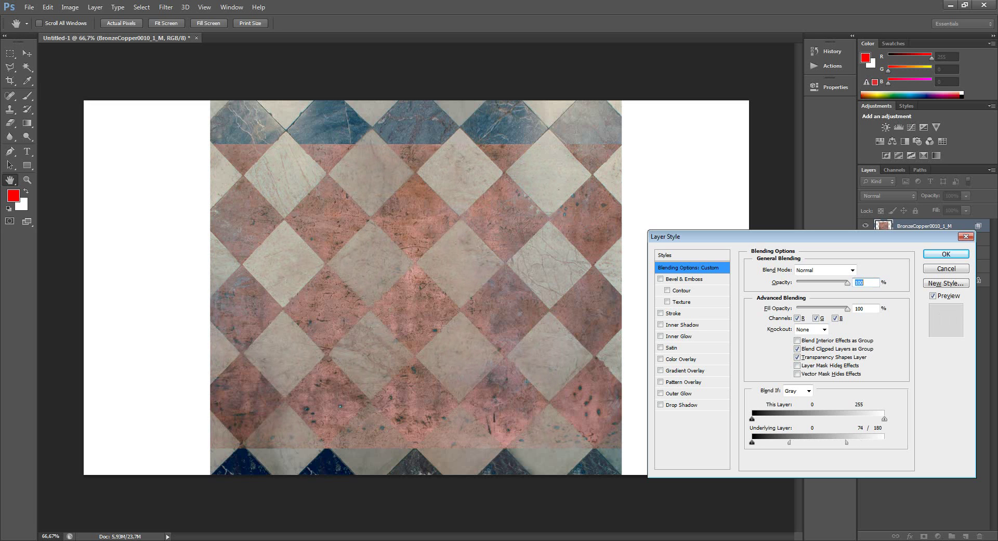
{"action": "left_click_drag", "start_coordinate": [838, 442], "coordinate": [820, 442]}
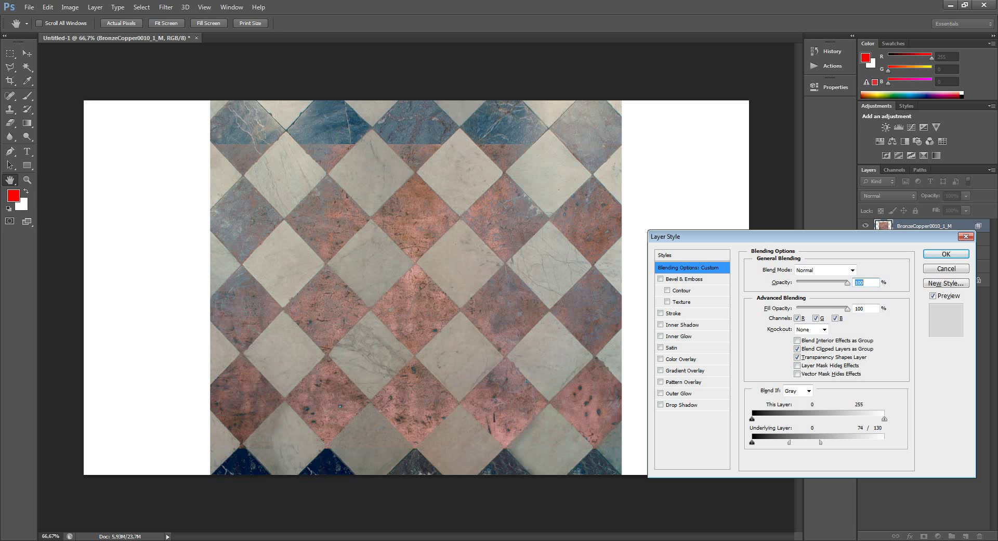
{"action": "mouse_move", "coordinate": [821, 442]}
{"action": "left_mouse_down"}
{"action": "mouse_move", "coordinate": [834, 442]}
{"action": "mouse_move", "coordinate": [789, 442]}
{"action": "mouse_move", "coordinate": [840, 442]}
{"action": "mouse_move", "coordinate": [790, 442]}
{"action": "left_mouse_up"}
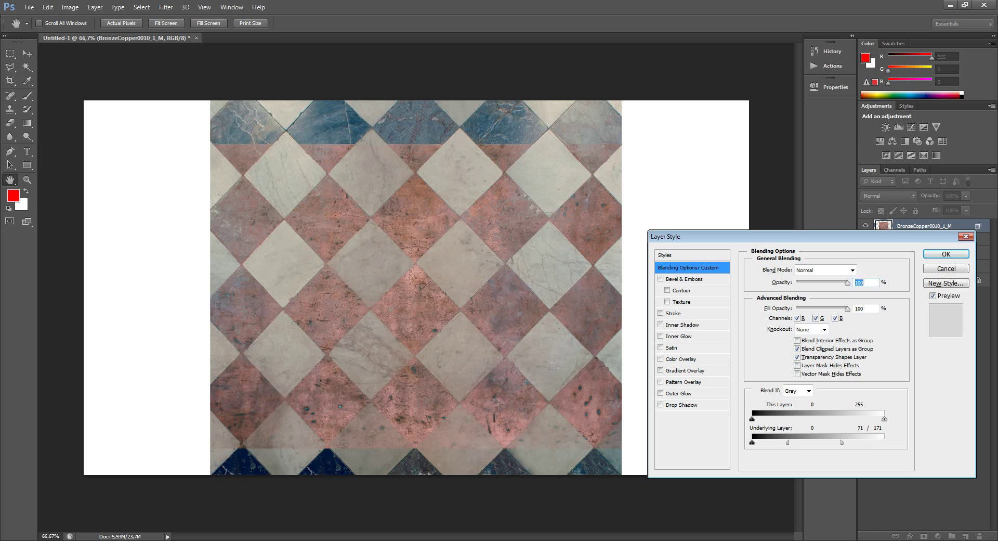
Reset the blend ranges, set the underlying black range to 68/166, and apply.
{"action": "key", "text": "ctrl+z"}
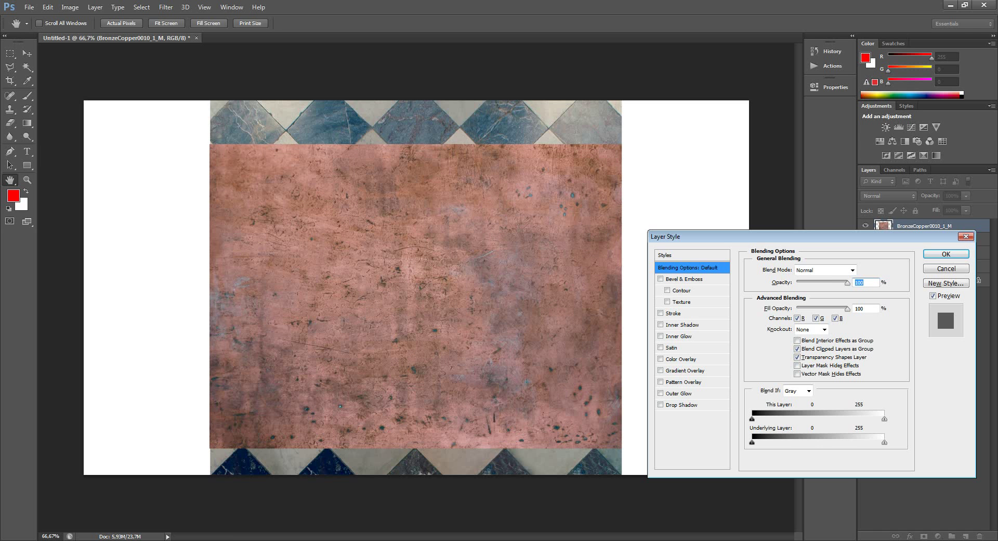
{"action": "mouse_move", "coordinate": [751, 442]}
{"action": "left_mouse_down"}
{"action": "mouse_move", "coordinate": [850, 442]}
{"action": "mouse_move", "coordinate": [841, 442]}
{"action": "left_mouse_up"}
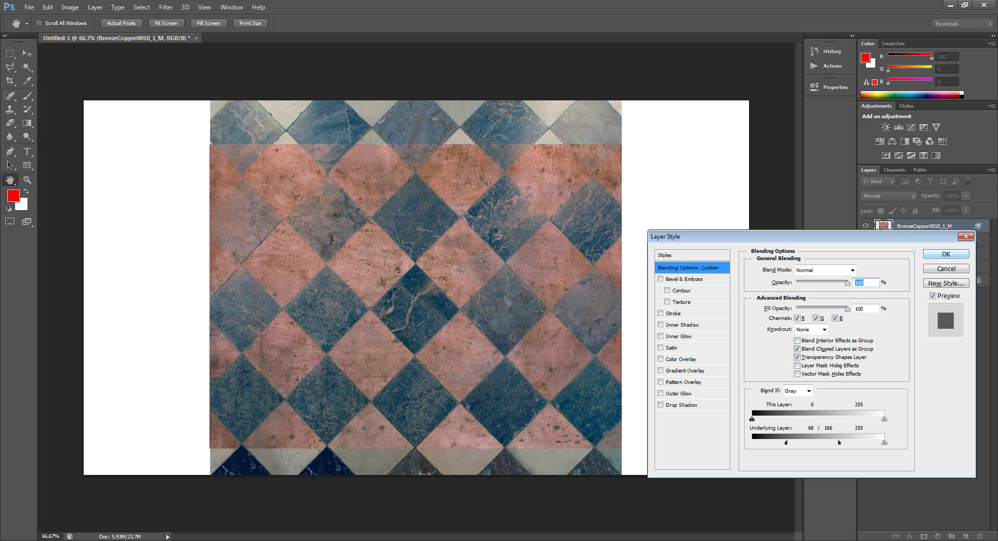
{"action": "left_click", "coordinate": [946, 253]}
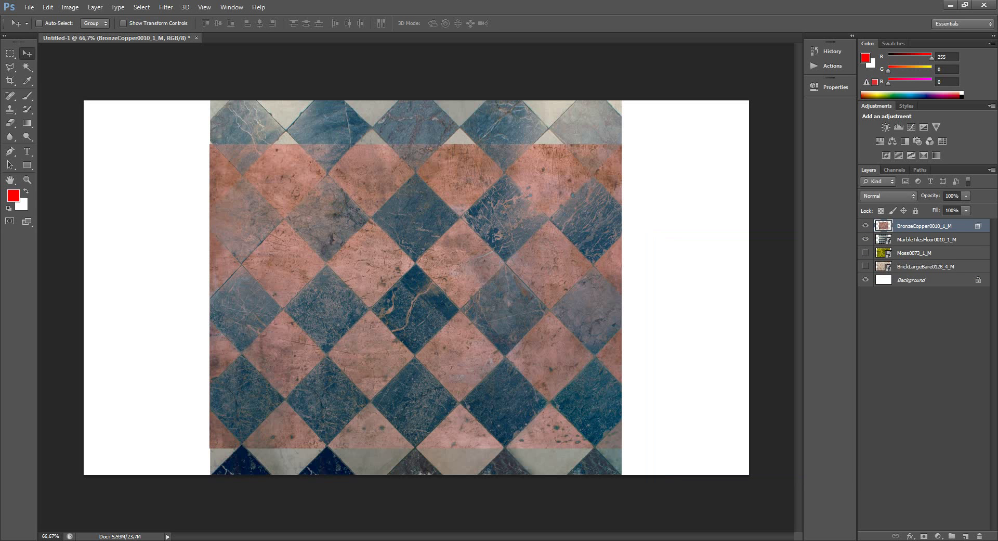
Nudge the copper layer up and left, then reopen its Blending Options.
{"action": "mouse_move", "coordinate": [416, 296]}
{"action": "left_mouse_down"}
{"action": "mouse_move", "coordinate": [404, 266]}
{"action": "mouse_move", "coordinate": [462, 274]}
{"action": "mouse_move", "coordinate": [451, 308]}
{"action": "mouse_move", "coordinate": [402, 330]}
{"action": "mouse_move", "coordinate": [407, 291]}
{"action": "mouse_move", "coordinate": [421, 291]}
{"action": "mouse_move", "coordinate": [384, 320]}
{"action": "mouse_move", "coordinate": [417, 259]}
{"action": "mouse_move", "coordinate": [416, 285]}
{"action": "left_mouse_up"}
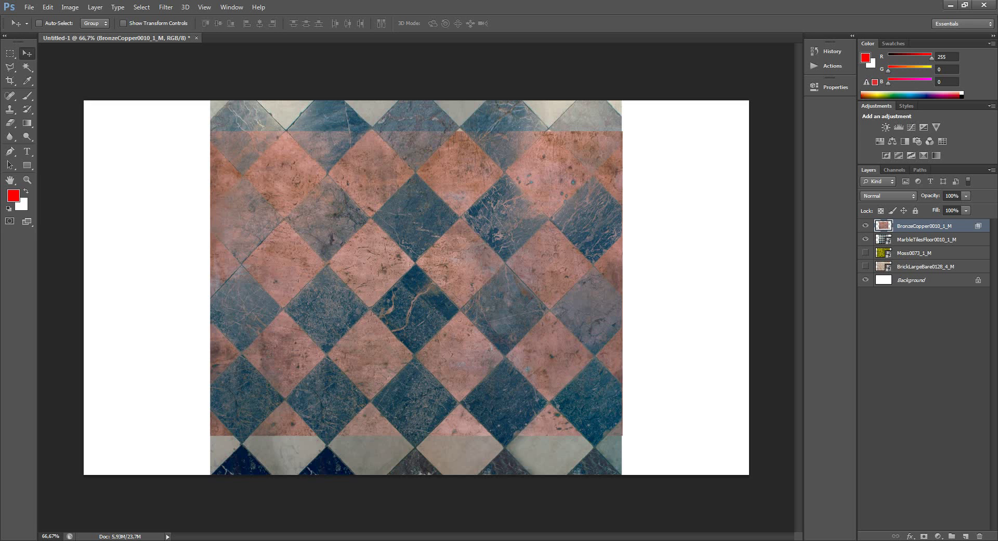
{"action": "double_click", "coordinate": [931, 225]}
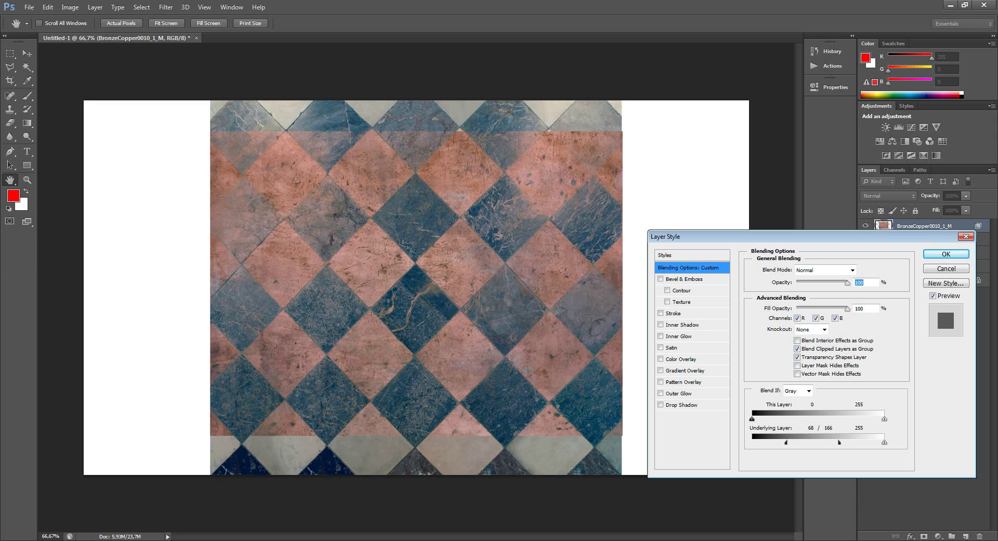
{"action": "key", "text": "Return"}
{"action": "left_click", "coordinate": [865, 226]}
{"action": "left_click", "coordinate": [866, 253]}
{"action": "left_click", "coordinate": [865, 266]}
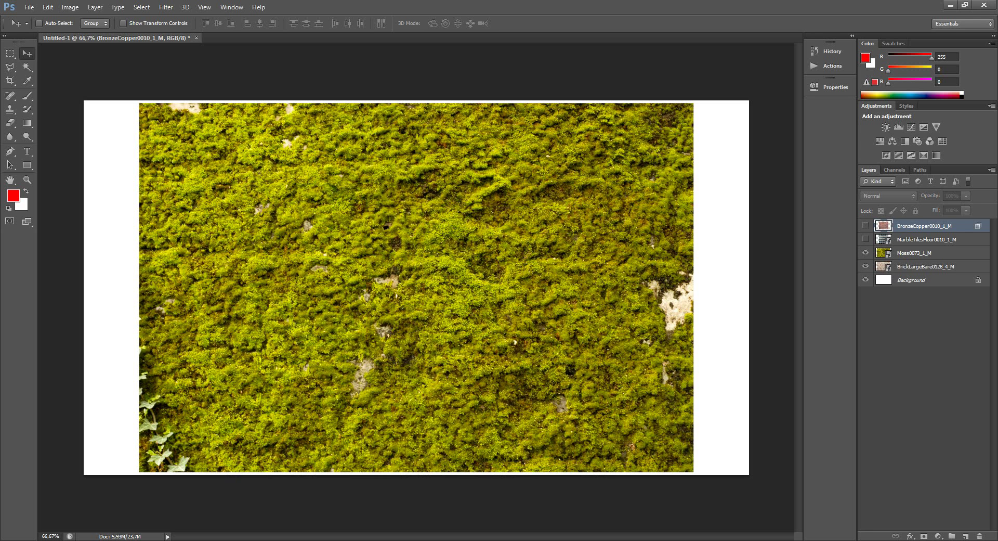
{"action": "left_click", "coordinate": [915, 252]}
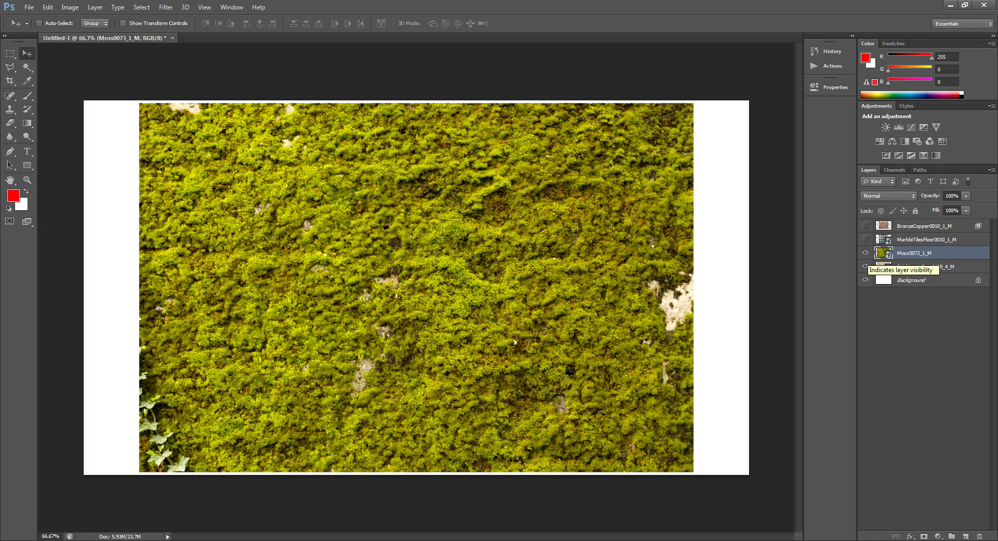
{"action": "left_click", "coordinate": [865, 252]}
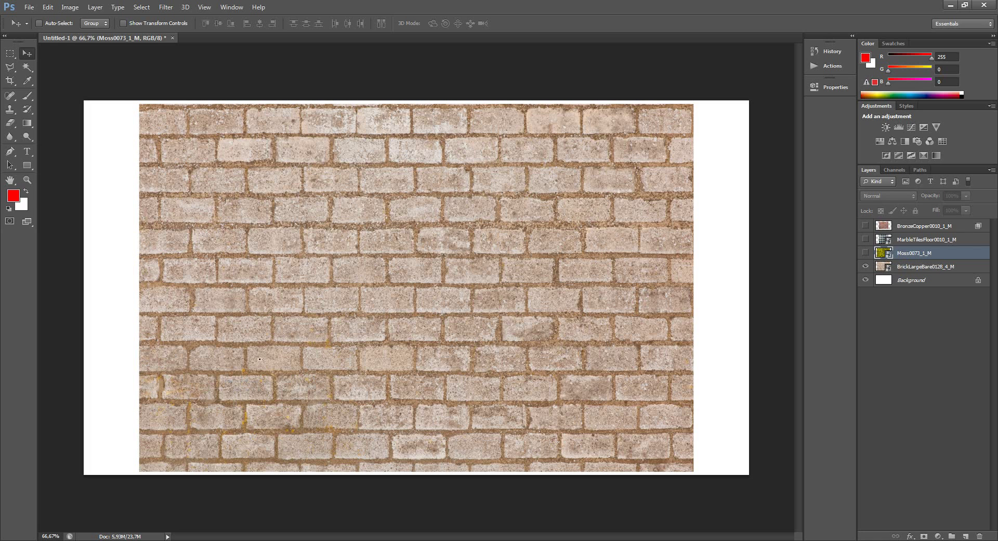
{"action": "left_click", "coordinate": [866, 253]}
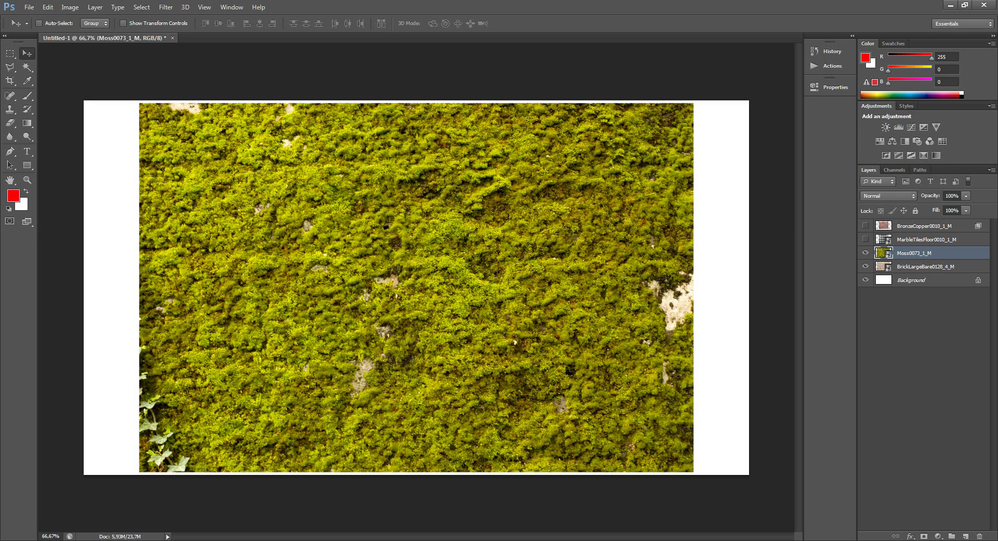
{"action": "left_click", "coordinate": [865, 253]}
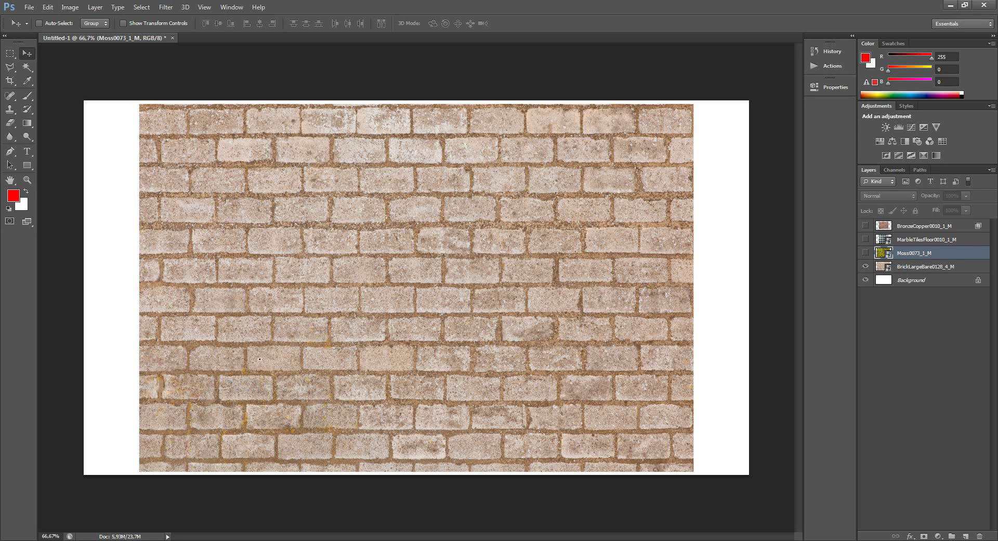
Add a new layer above the brick and set a mid-grey foreground for the Gradient tool.
{"action": "key", "text": "alt+bracketleft"}
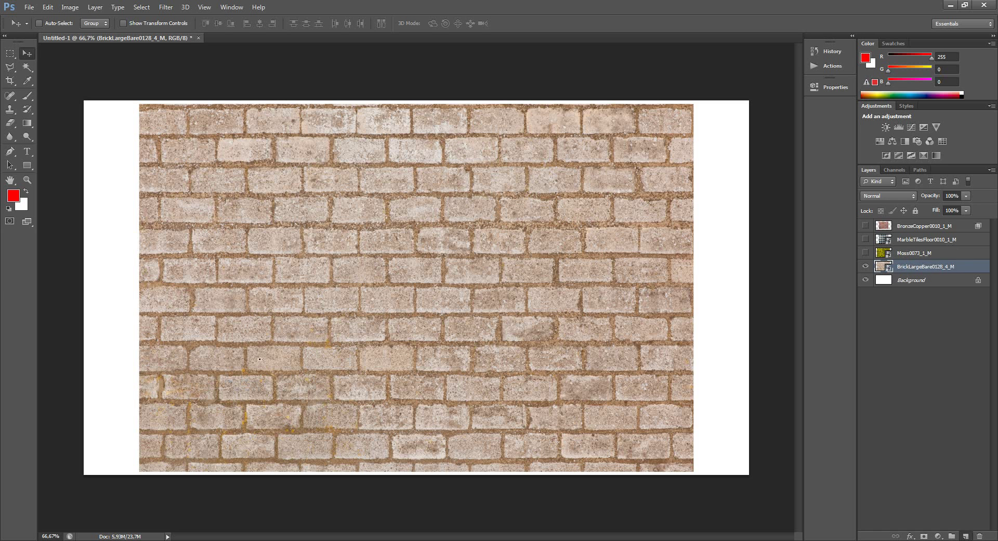
{"action": "left_click", "coordinate": [965, 535]}
{"action": "left_click", "coordinate": [27, 122]}
{"action": "key", "text": "d"}
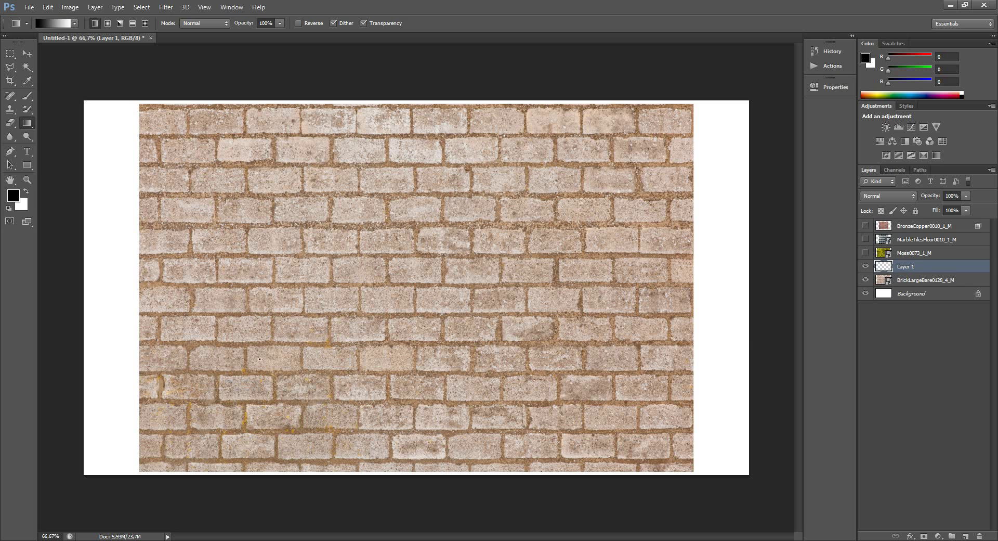
{"action": "left_click", "coordinate": [13, 195]}
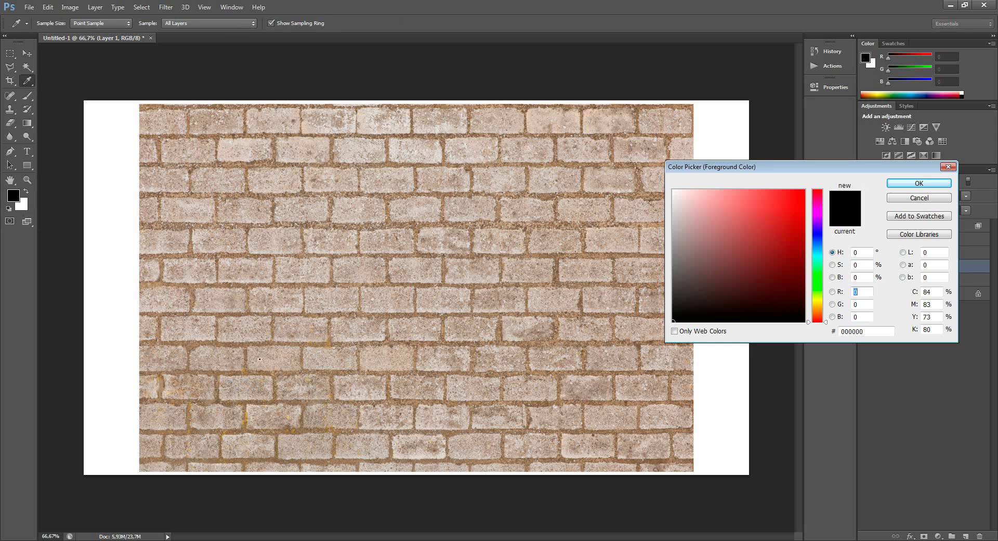
{"action": "left_click", "coordinate": [672, 268]}
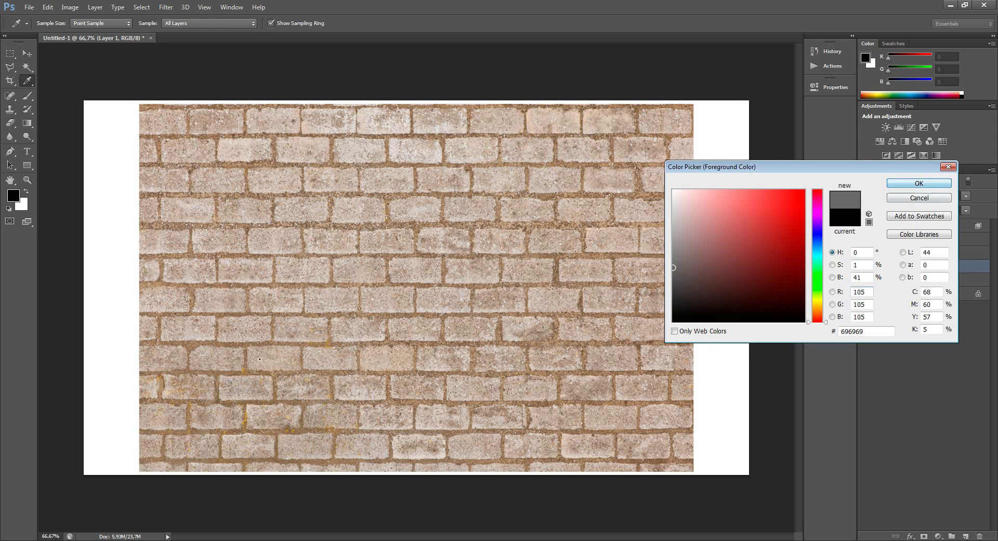
{"action": "left_click", "coordinate": [919, 183]}
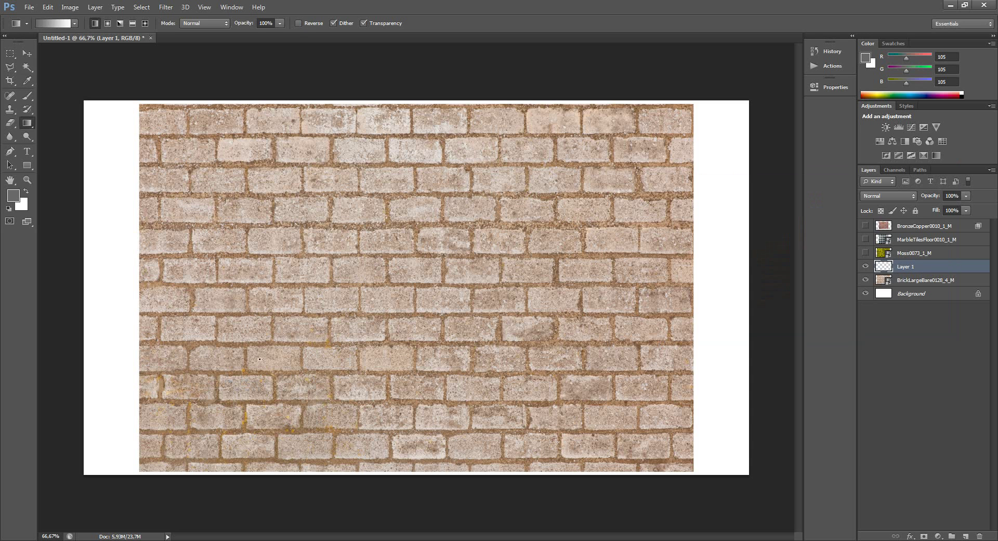
Set Layer 1 to Multiply and fill it with a top-to-bottom grey-to-white gradient.
{"action": "left_click", "coordinate": [889, 196]}
{"action": "left_click", "coordinate": [890, 239]}
{"action": "left_click_drag", "start_coordinate": [399, 105], "coordinate": [401, 470]}
{"action": "left_click_drag", "start_coordinate": [401, 405], "coordinate": [401, 406]}
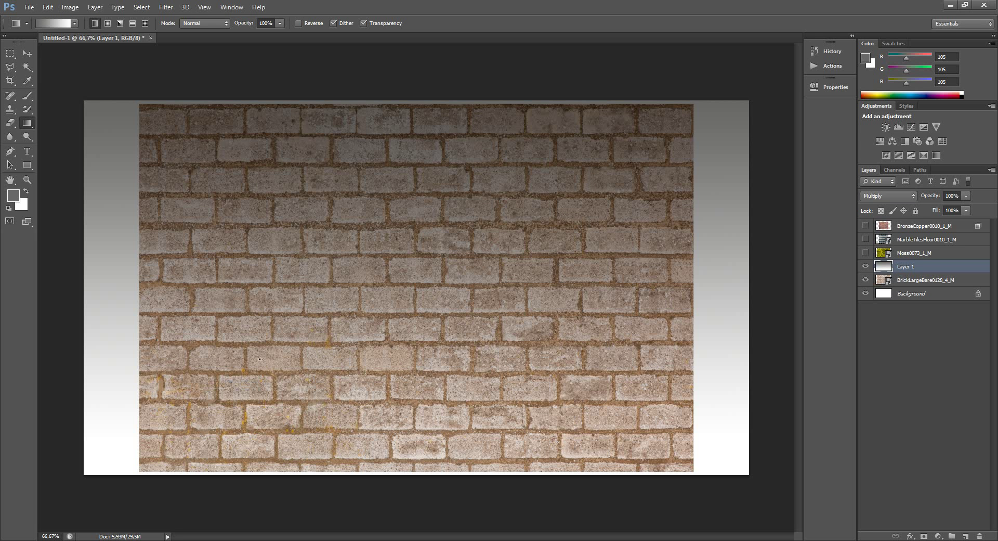
{"action": "key", "text": "ctrl+z"}
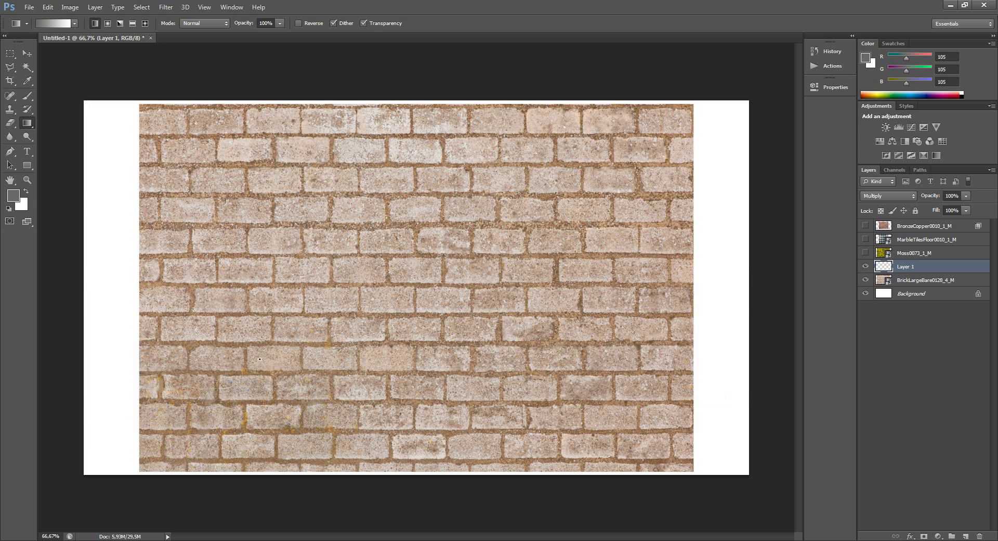
{"action": "left_click_drag", "start_coordinate": [431, 105], "coordinate": [432, 470]}
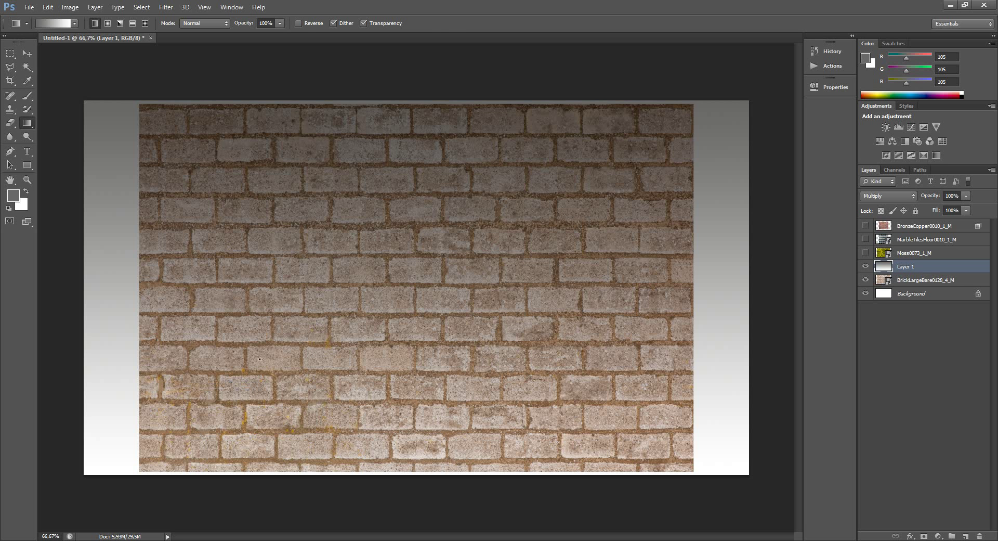
Select the Moss0073_1_M layer and make it visible again.
{"action": "key", "text": "v"}
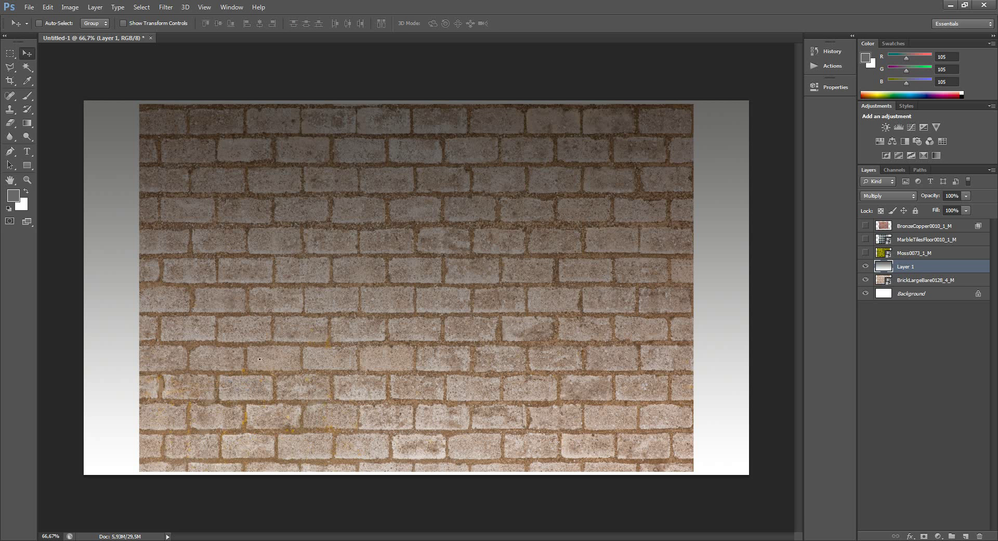
{"action": "key", "text": "alt+bracketright"}
{"action": "key", "text": "ctrl+comma"}
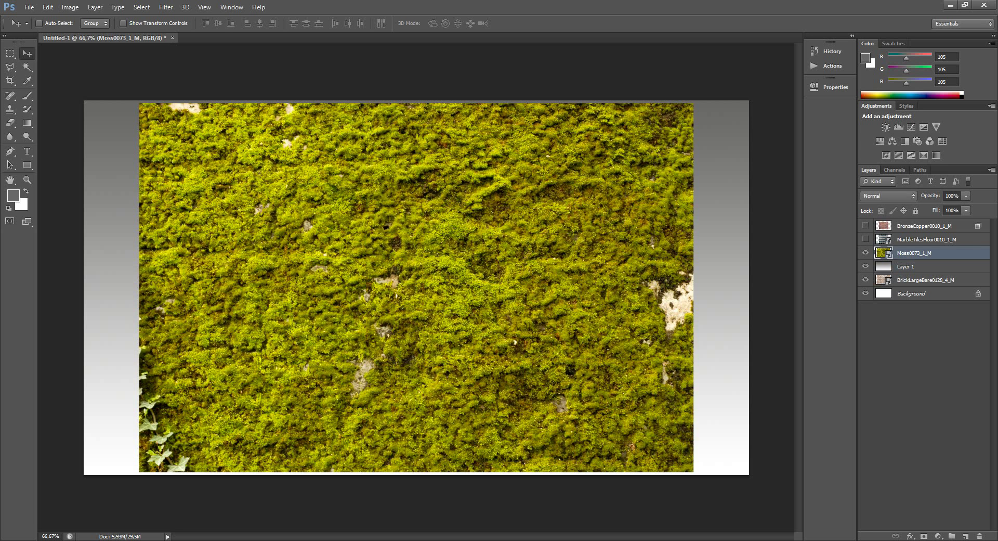
Give the moss layer a split 125/199 underlying-layer white Blend If range and apply it.
{"action": "double_click", "coordinate": [935, 253]}
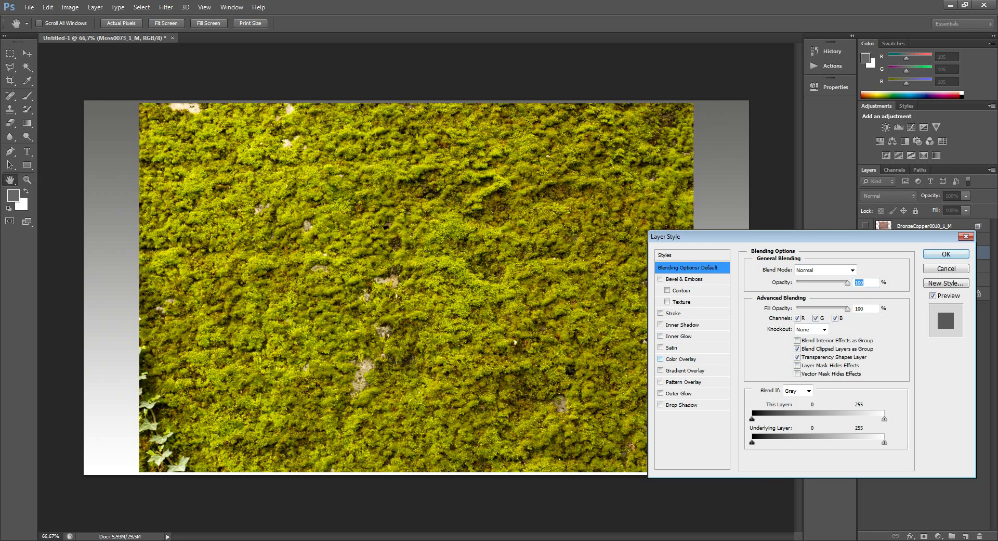
{"action": "left_click_drag", "start_coordinate": [752, 441], "coordinate": [798, 442]}
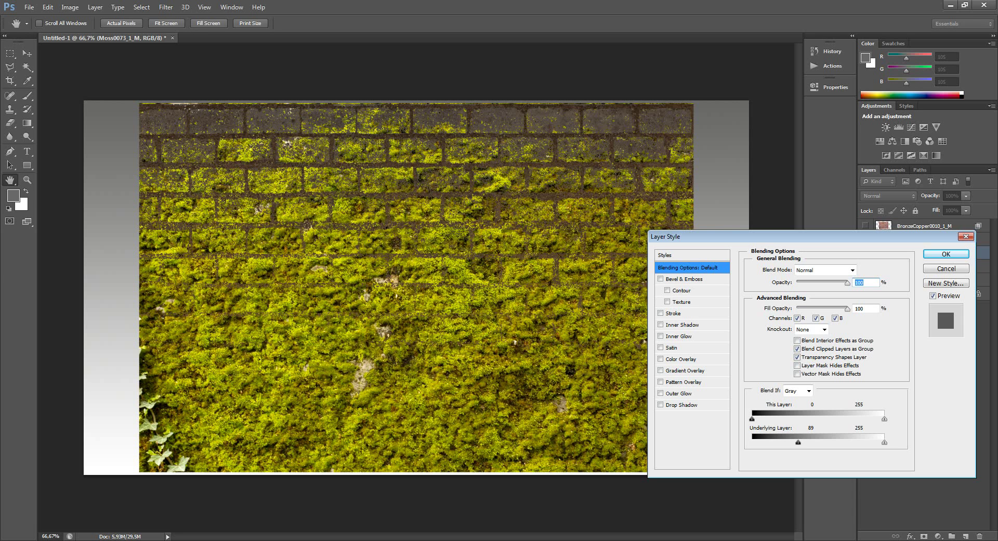
{"action": "left_click_drag", "start_coordinate": [798, 442], "coordinate": [751, 442]}
{"action": "left_click_drag", "start_coordinate": [885, 442], "coordinate": [829, 442]}
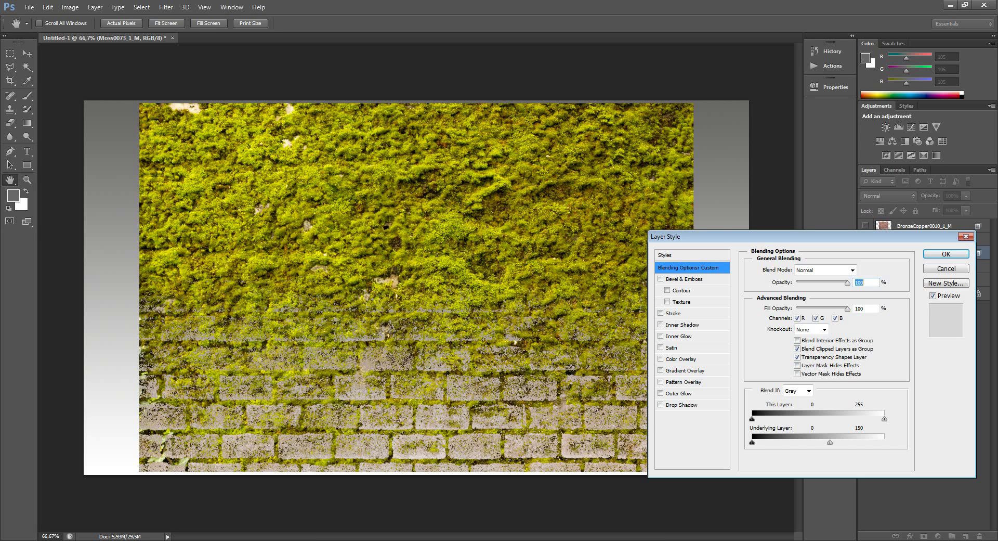
{"action": "mouse_move", "coordinate": [829, 442]}
{"action": "left_mouse_down"}
{"action": "mouse_move", "coordinate": [814, 442]}
{"action": "mouse_move", "coordinate": [848, 441]}
{"action": "left_mouse_up"}
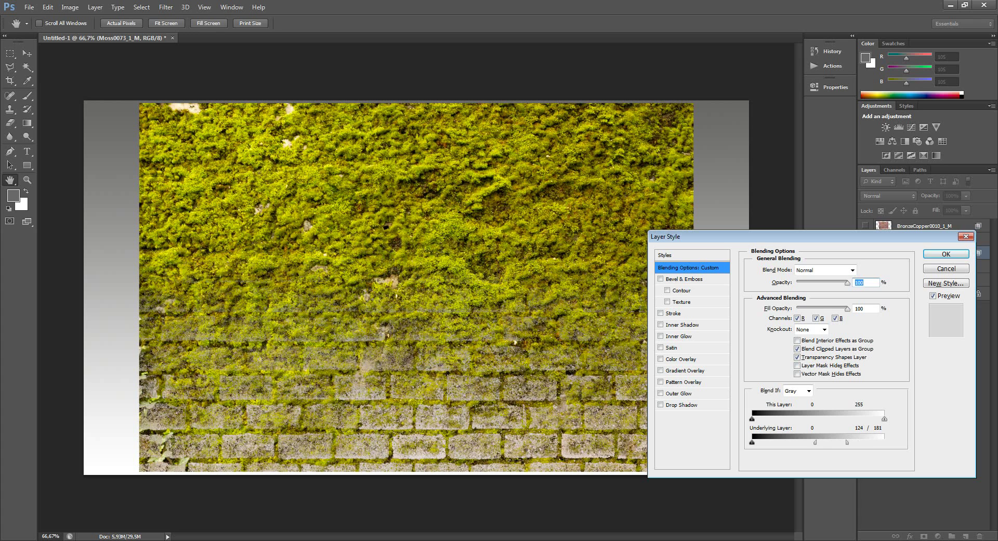
{"action": "left_click_drag", "start_coordinate": [848, 442], "coordinate": [787, 442]}
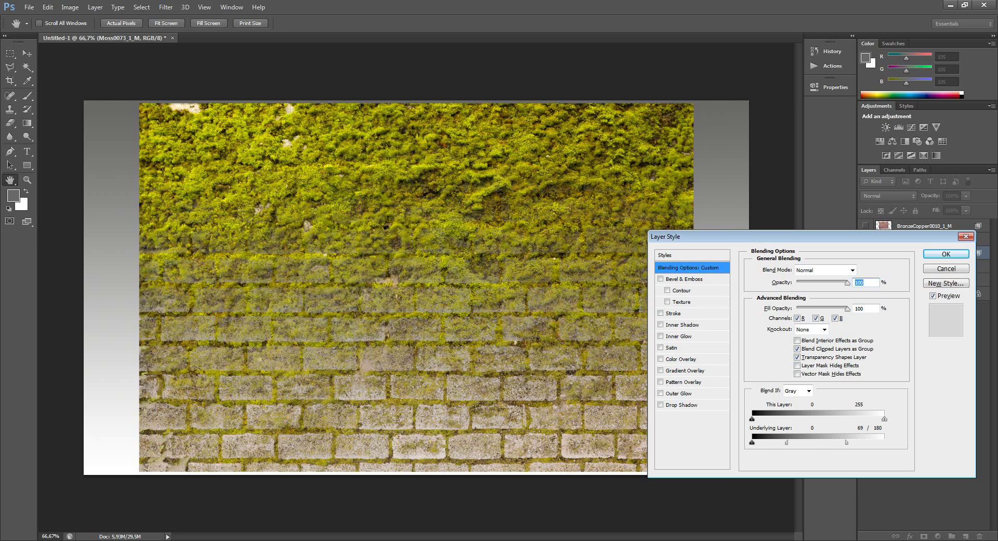
{"action": "left_click_drag", "start_coordinate": [787, 442], "coordinate": [812, 442]}
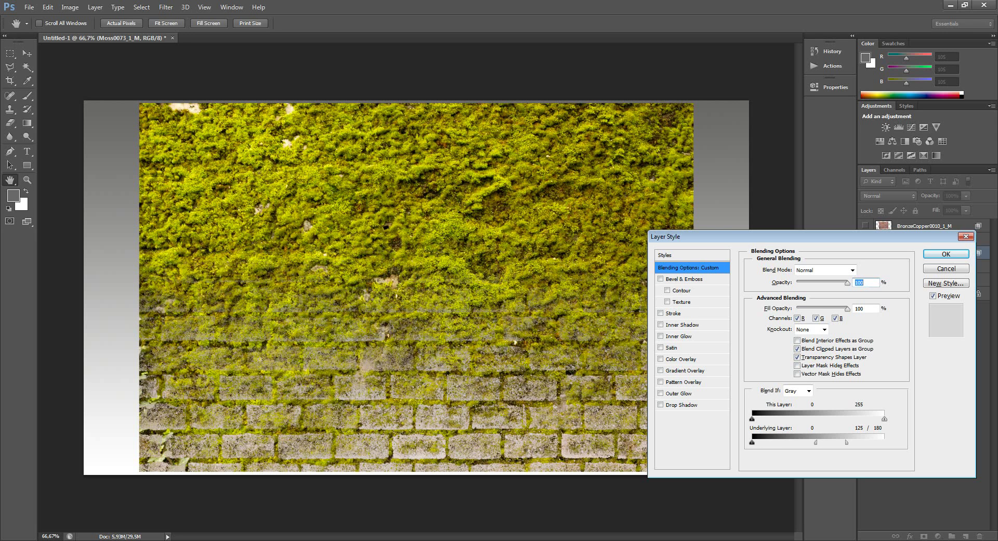
{"action": "left_click_drag", "start_coordinate": [848, 442], "coordinate": [853, 442]}
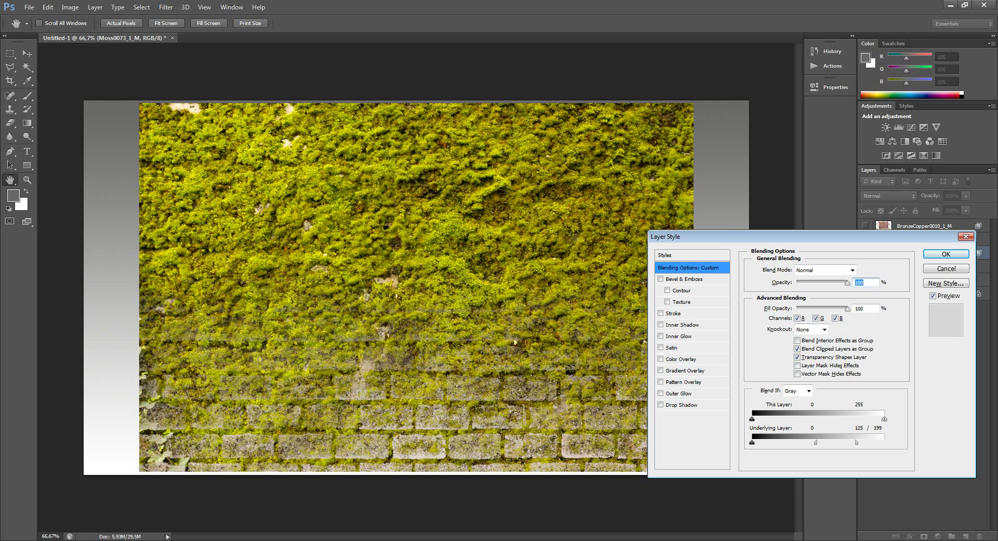
{"action": "left_click", "coordinate": [945, 254]}
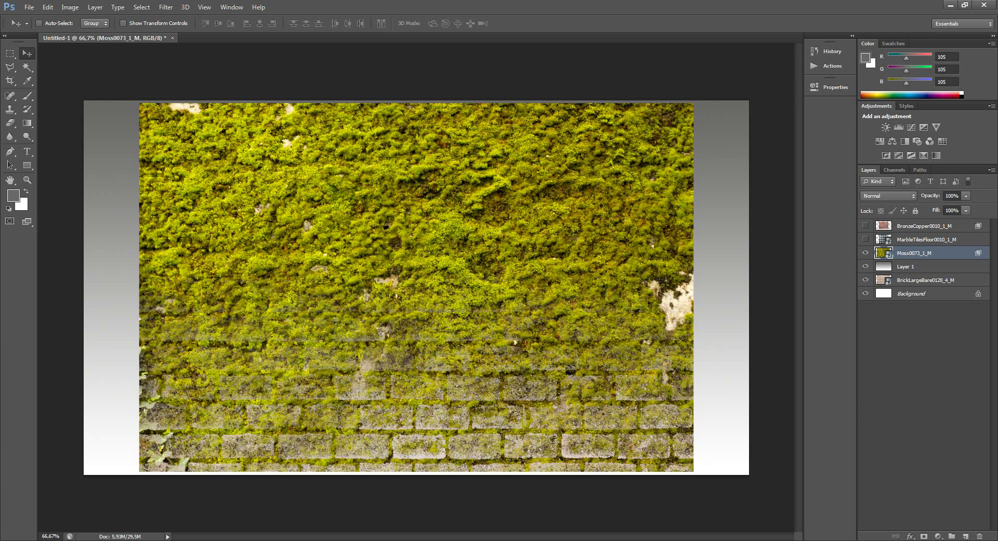
Select Layer 1 and switch to the Horizontal Type tool.
{"action": "key", "text": "alt+bracketleft"}
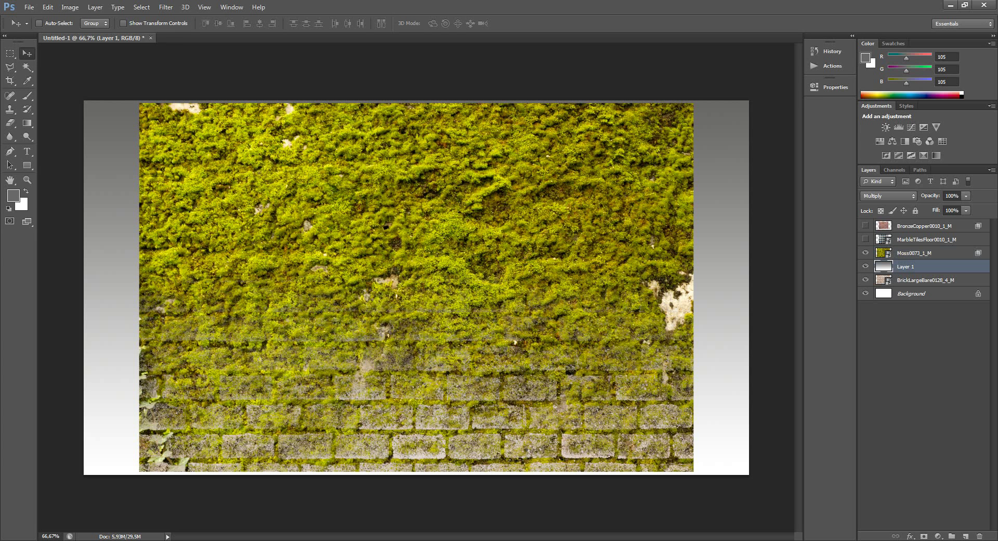
{"action": "key", "text": "t"}
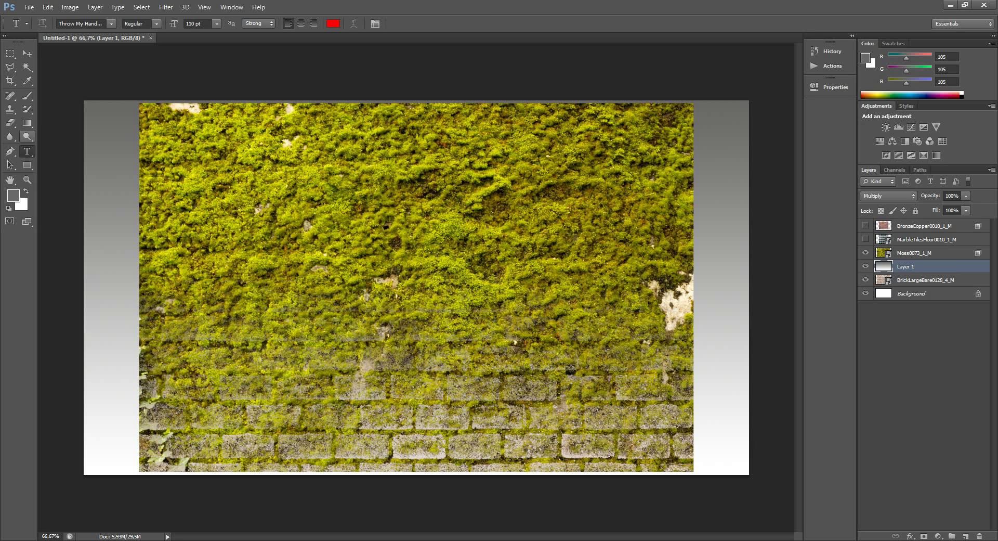
Type the BLEND IF text on the canvas and commit it.
{"action": "left_click", "coordinate": [362, 393]}
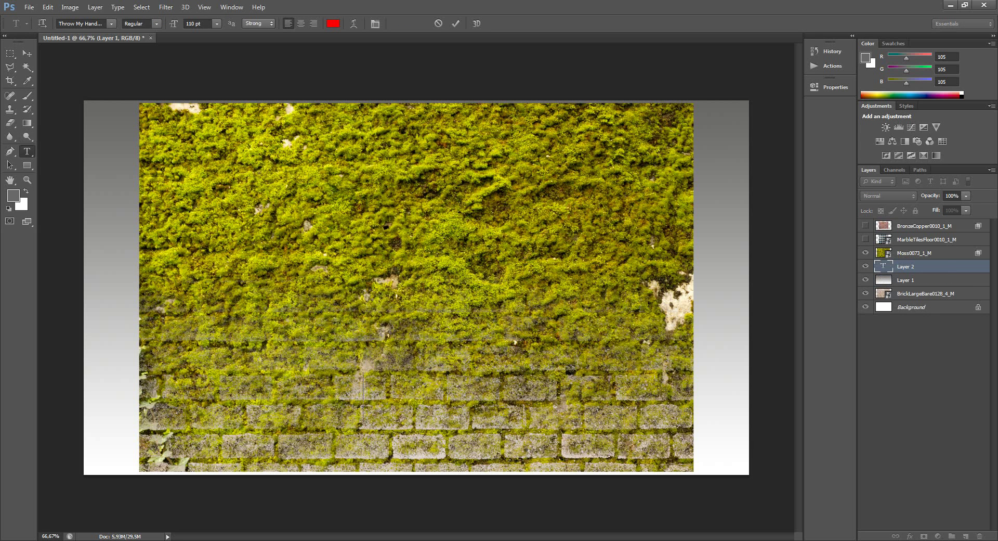
{"action": "type", "text": "oss"}
{"action": "key", "text": "BackSpace"}
{"action": "key", "text": "BackSpace"}
{"action": "key", "text": "BackSpace"}
{"action": "key", "text": "BackSpace"}
{"action": "type", "text": "Mossy"}
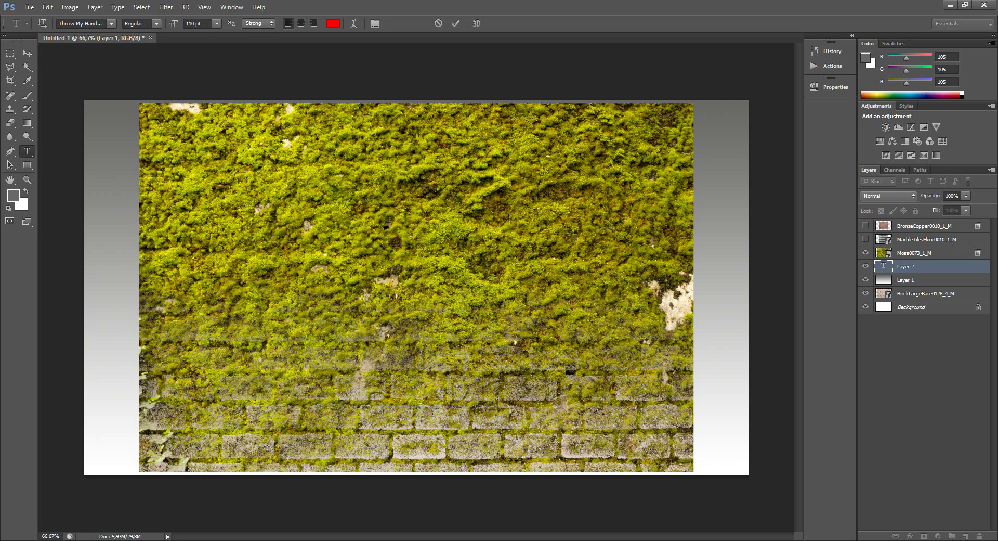
{"action": "left_click", "coordinate": [28, 53]}
Position the text over the lower brick rows and reset colours to default black and white.
{"action": "left_click_drag", "start_coordinate": [416, 387], "coordinate": [471, 445]}
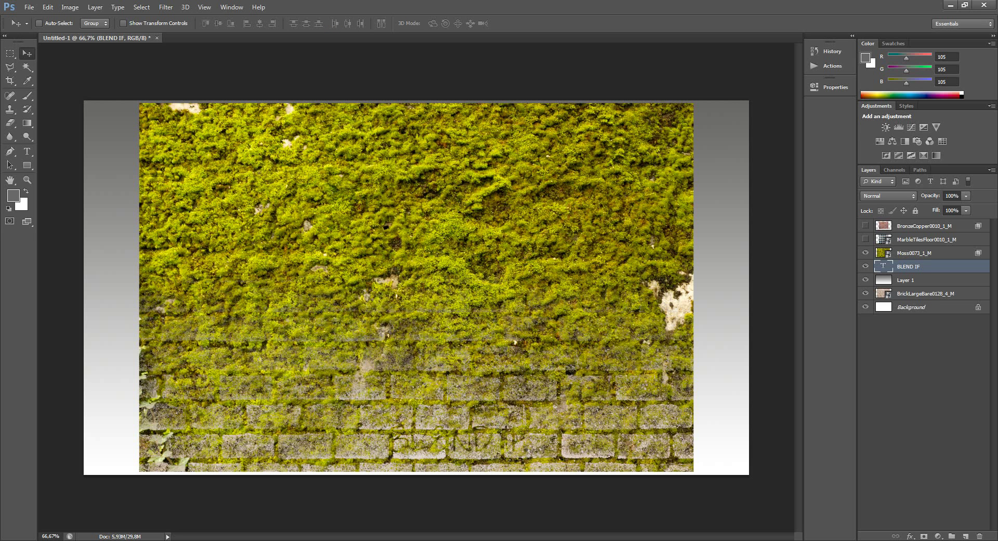
{"action": "key", "text": "d"}
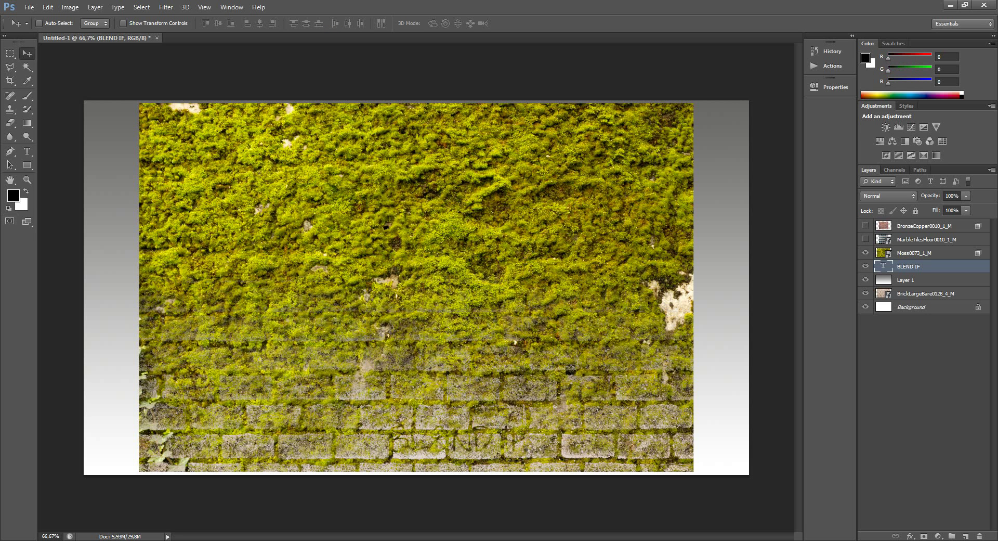
{"action": "key", "text": "shift+Up"}
{"action": "key", "text": "shift+Up"}
{"action": "key", "text": "shift+Up"}
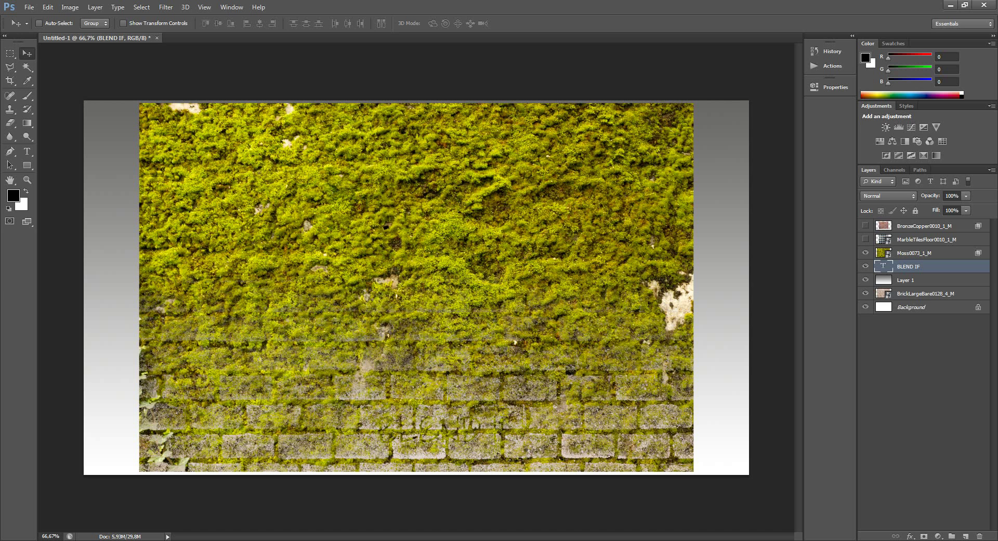
Give the BLEND IF text a 5 px red (ff0000) stroke and move its layer above Moss0073_1_M.
{"action": "double_click", "coordinate": [936, 266]}
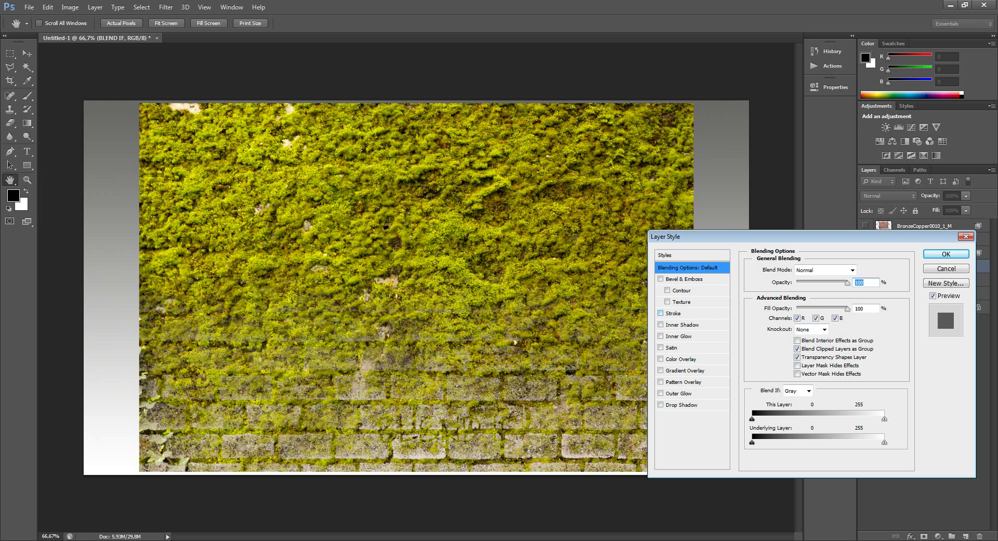
{"action": "left_click", "coordinate": [660, 313]}
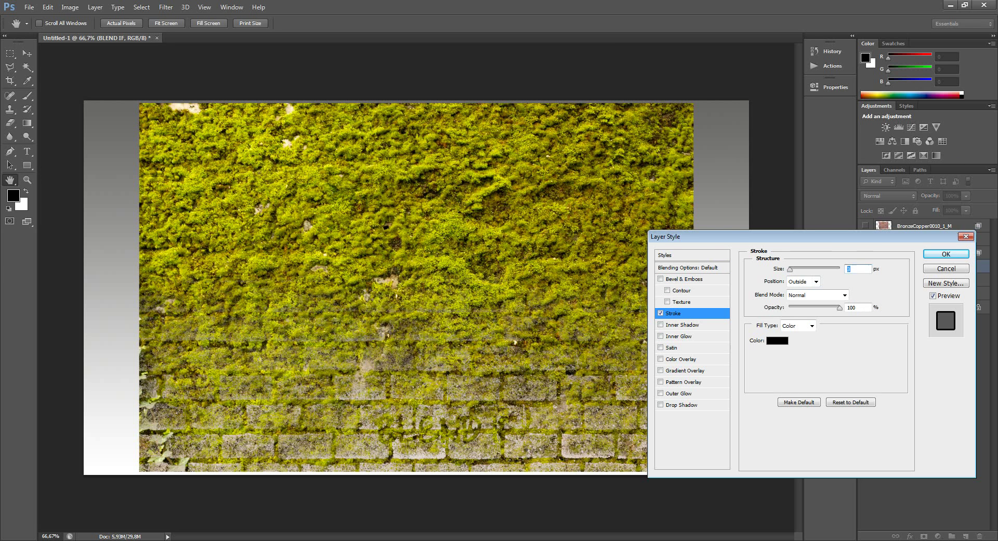
{"action": "left_click", "coordinate": [777, 341]}
{"action": "left_click", "coordinate": [862, 292]}
{"action": "type", "text": "255"}
{"action": "key", "text": "Return"}
{"action": "type", "text": "5"}
{"action": "key", "text": "Return"}
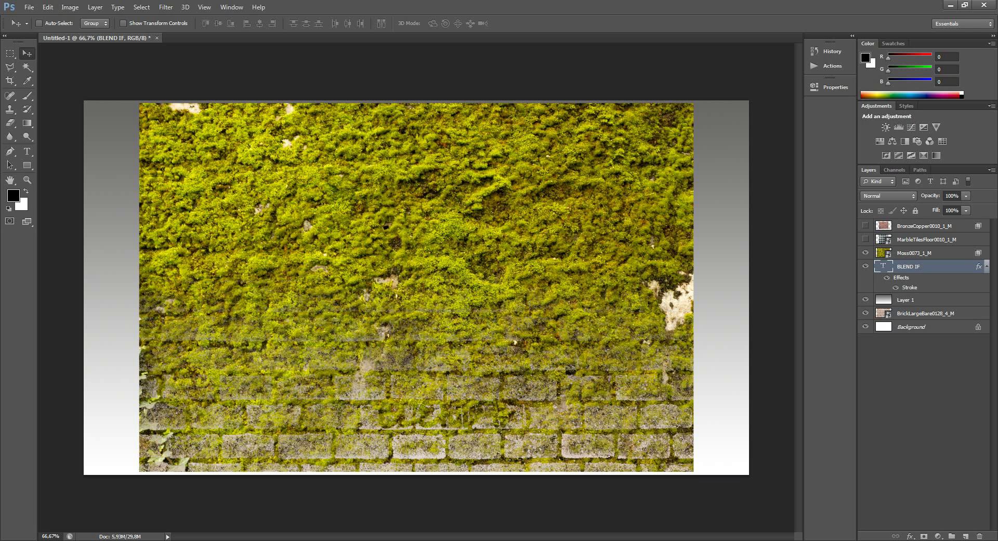
{"action": "left_click_drag", "start_coordinate": [915, 266], "coordinate": [915, 246]}
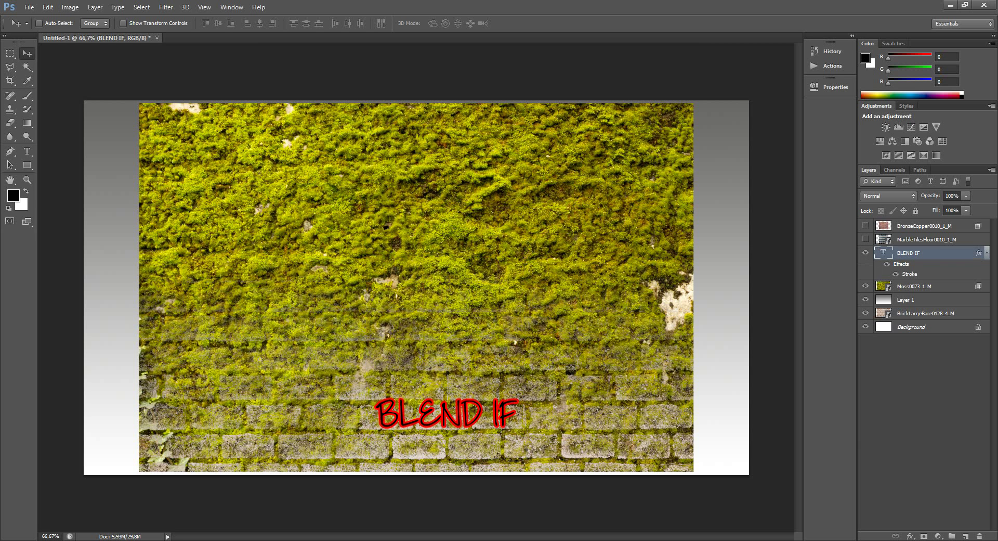
{"action": "left_click_drag", "start_coordinate": [446, 414], "coordinate": [432, 418]}
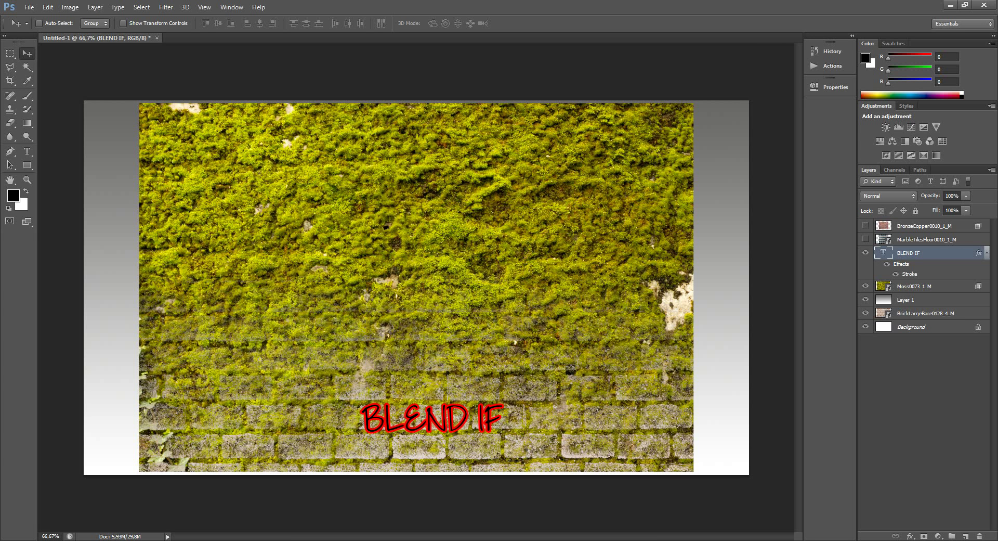
Turn off visibility of Moss0073_1_M, Layer 1 and the BLEND IF text layer.
{"action": "left_click", "coordinate": [865, 300]}
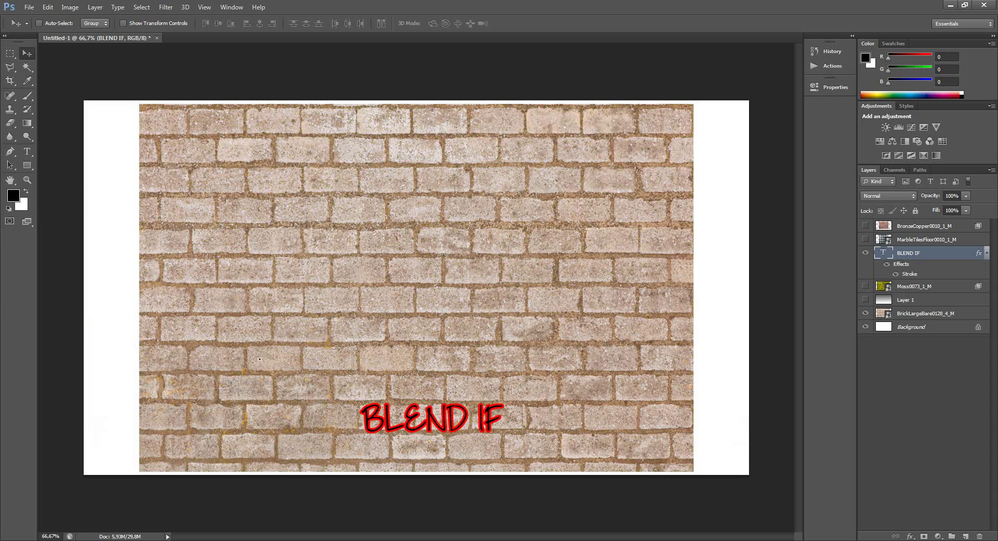
{"action": "left_click", "coordinate": [866, 252]}
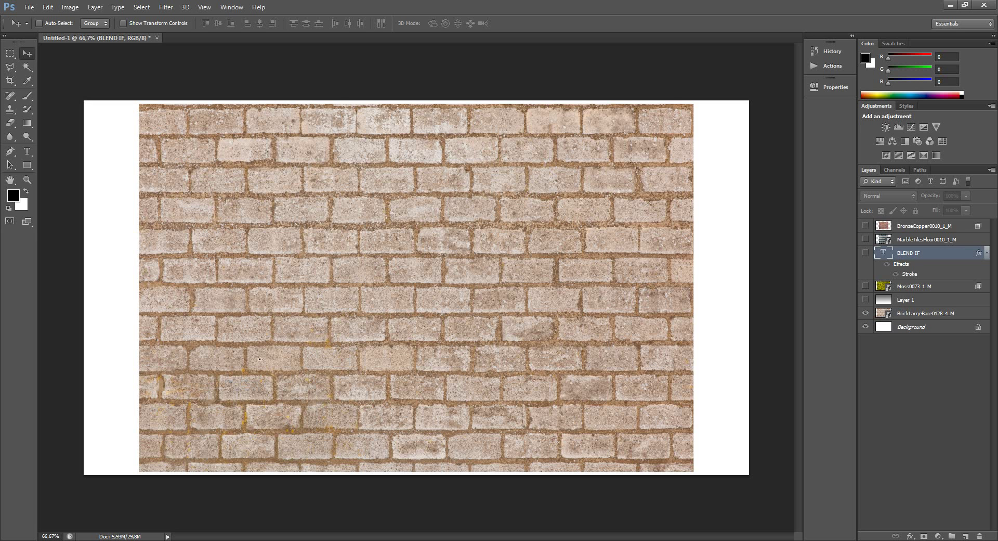
Save as displaceparede.psd, then make the moss, gradient and BLEND IF layers visible again.
{"action": "key", "text": "ctrl+s"}
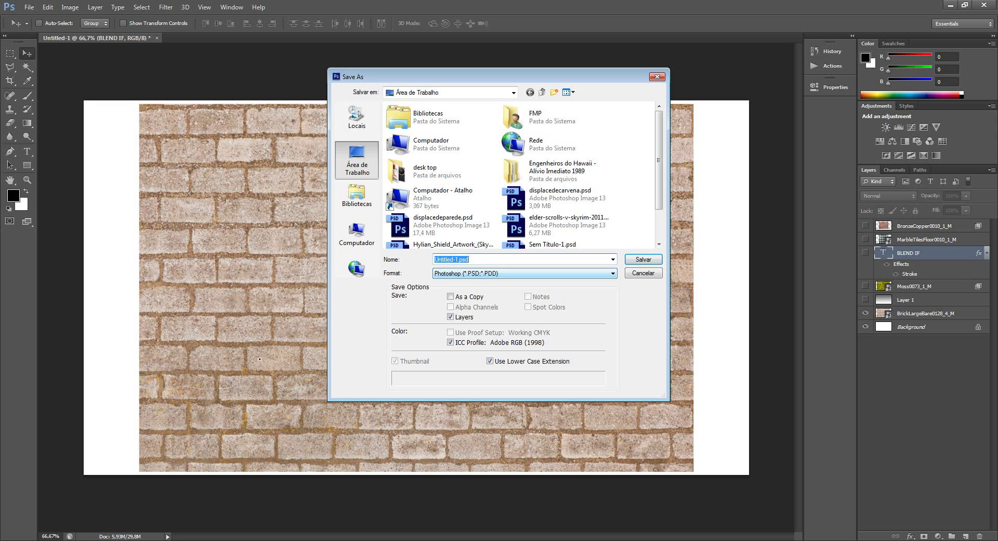
{"action": "type", "text": "displaceparede"}
{"action": "key", "text": "Return"}
{"action": "key", "text": "Return"}
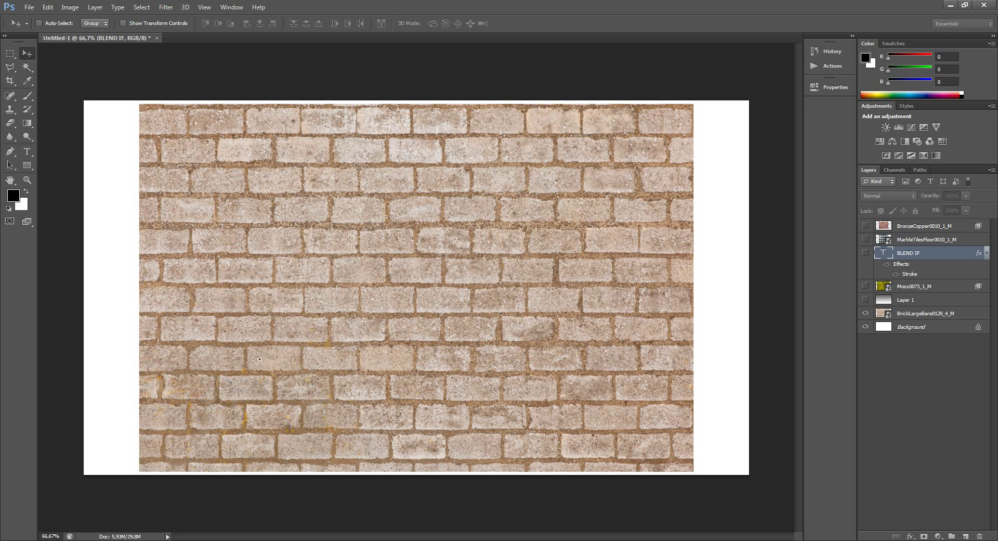
{"action": "left_click", "coordinate": [866, 286]}
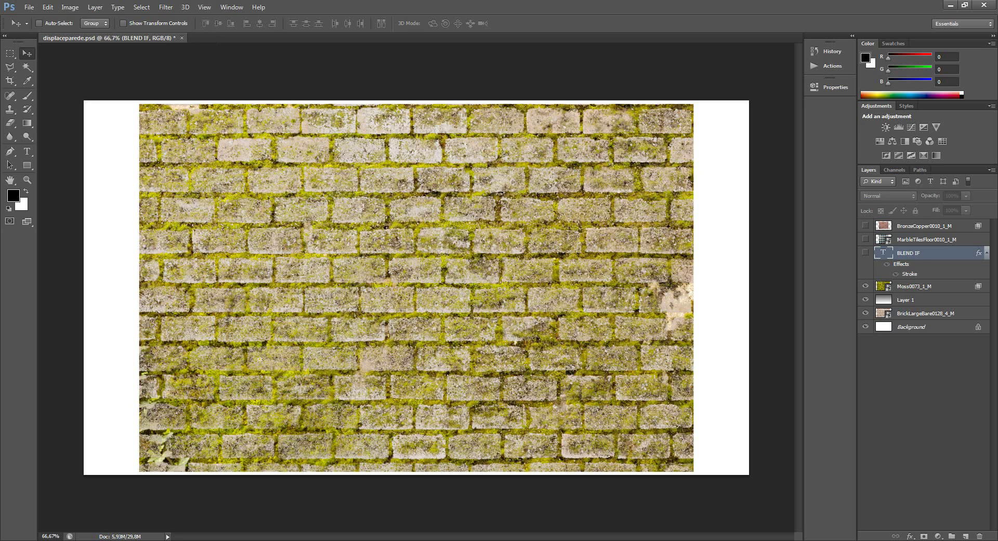
{"action": "left_click", "coordinate": [865, 253]}
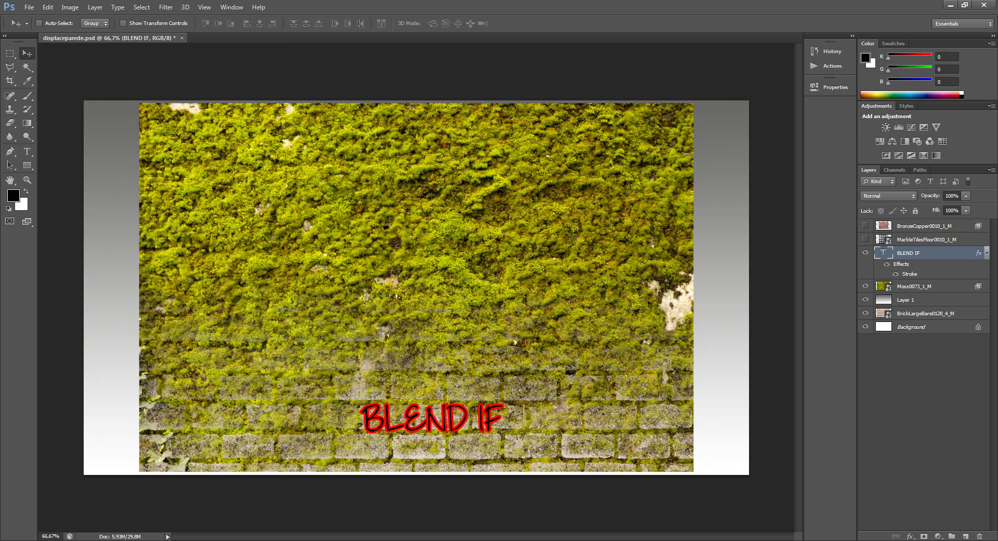
Rasterize the text and apply Displace at scale 3/3 with displacedeparede.psd as the map.
{"action": "left_click", "coordinate": [165, 6]}
{"action": "mouse_move", "coordinate": [174, 122]}
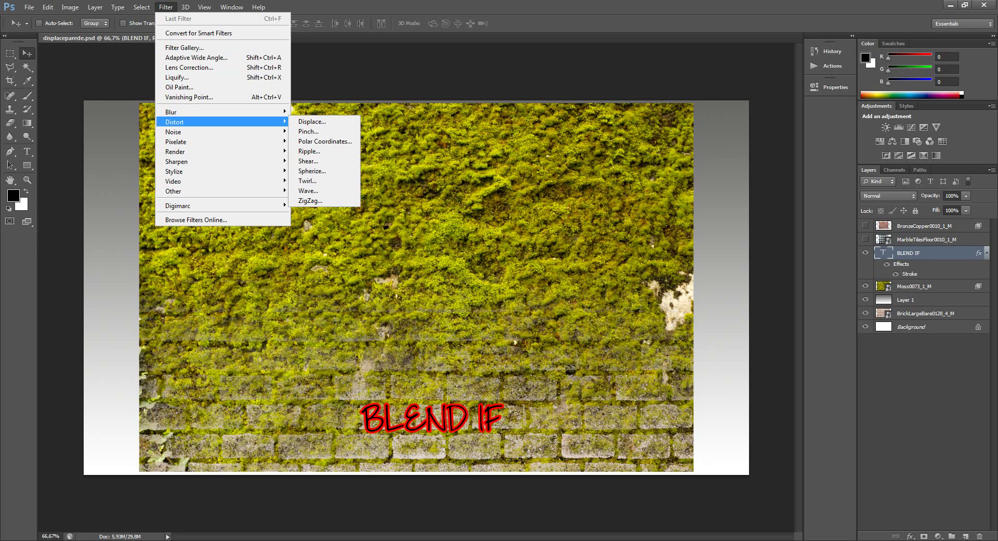
{"action": "left_click", "coordinate": [312, 122]}
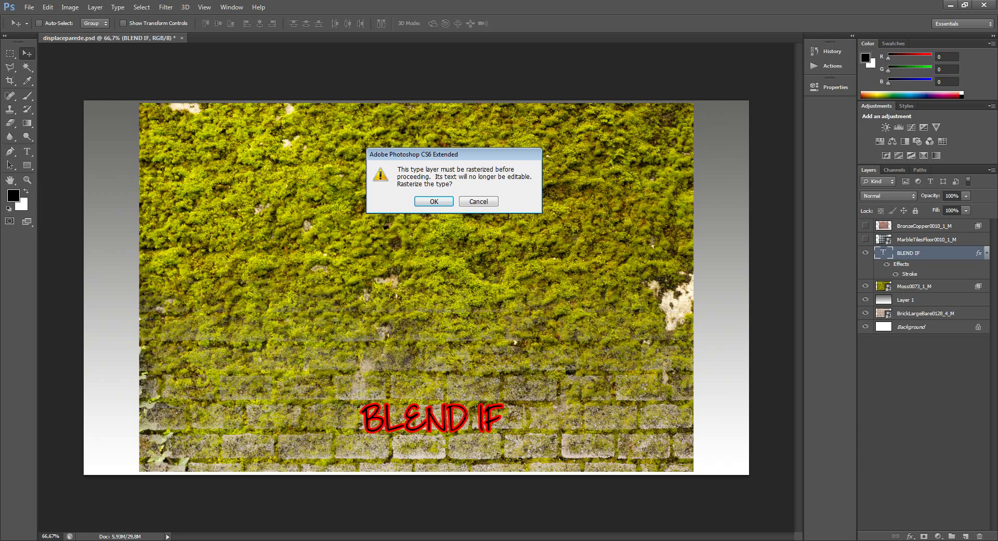
{"action": "key", "text": "Return"}
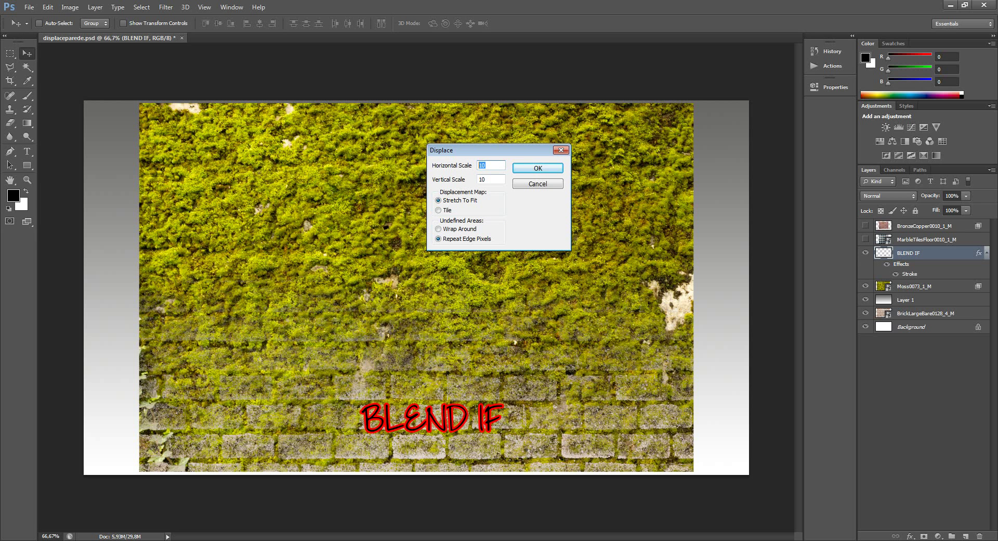
{"action": "type", "text": "3"}
{"action": "key", "text": "Tab"}
{"action": "type", "text": "3"}
{"action": "key", "text": "Return"}
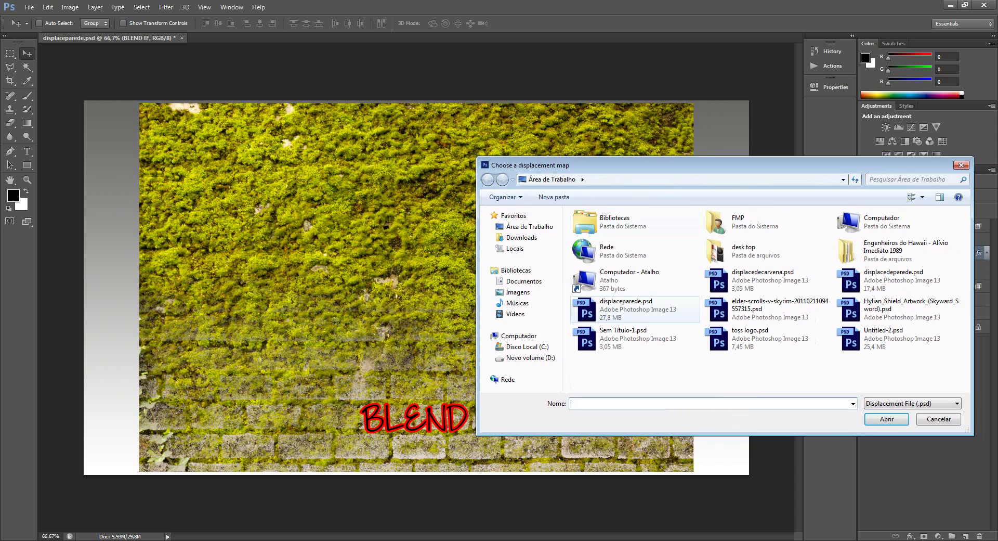
{"action": "left_click", "coordinate": [895, 280]}
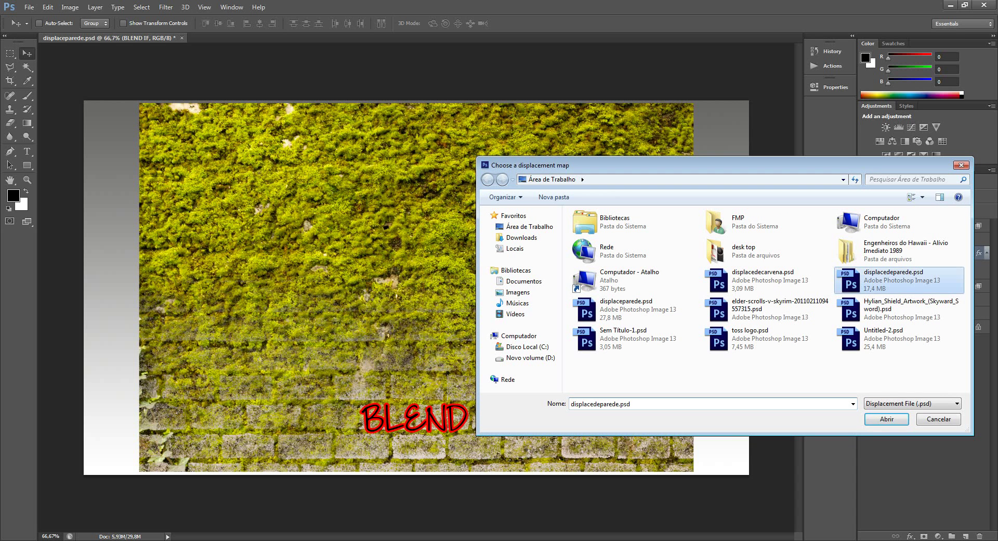
{"action": "left_click", "coordinate": [887, 419]}
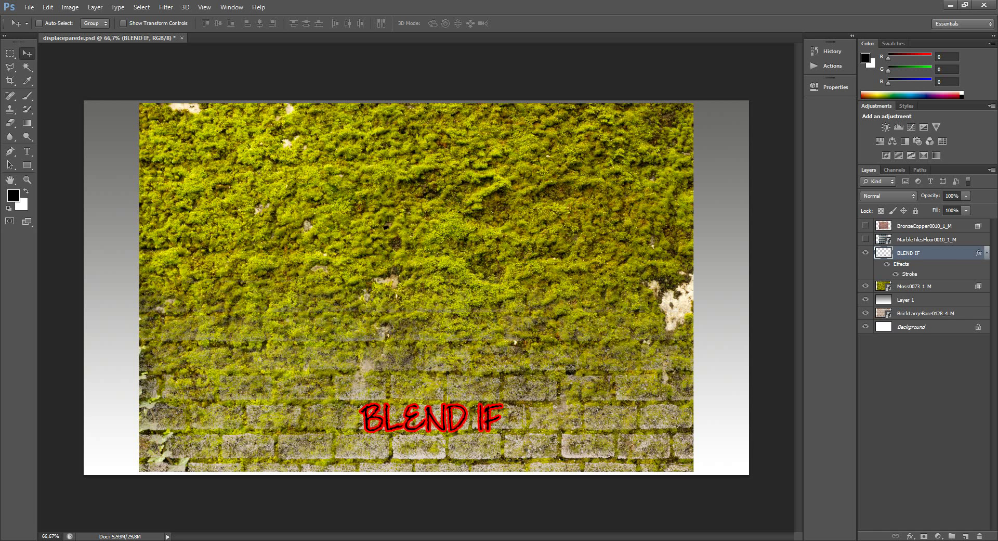
Set the BLEND IF layer to Multiply and split the Underlying Layer black Blend If slider.
{"action": "left_click", "coordinate": [888, 196]}
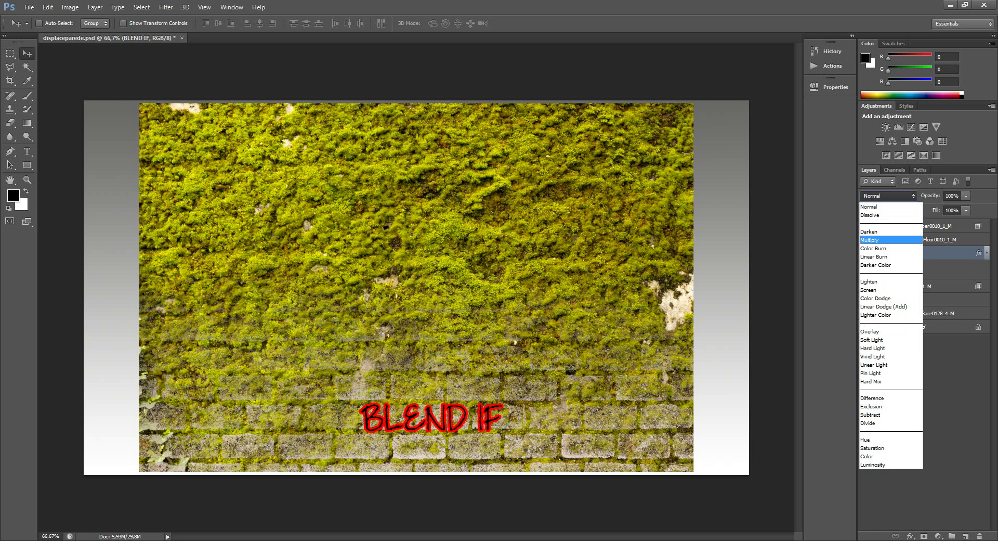
{"action": "left_click", "coordinate": [884, 240]}
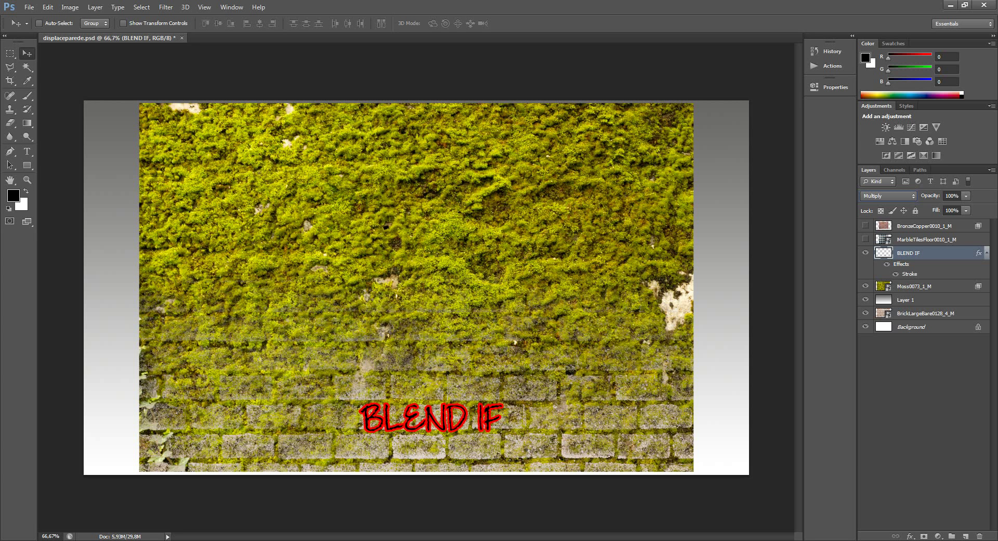
{"action": "double_click", "coordinate": [936, 252]}
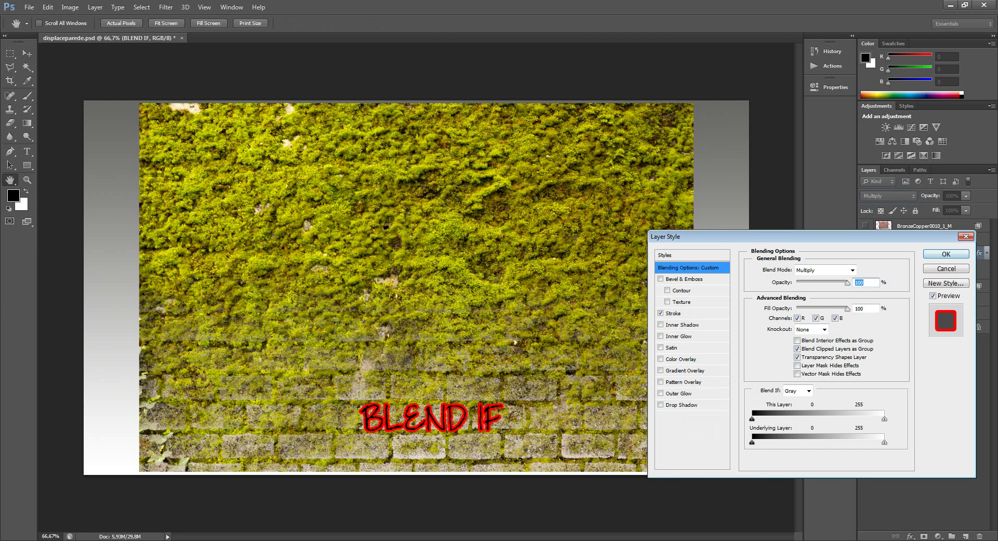
{"action": "mouse_move", "coordinate": [752, 441]}
{"action": "left_mouse_down"}
{"action": "mouse_move", "coordinate": [837, 442]}
{"action": "mouse_move", "coordinate": [782, 441]}
{"action": "left_mouse_up"}
{"action": "mouse_move", "coordinate": [884, 442]}
{"action": "left_mouse_down"}
{"action": "mouse_move", "coordinate": [816, 442]}
{"action": "mouse_move", "coordinate": [885, 442]}
{"action": "left_mouse_up"}
{"action": "left_click_drag", "start_coordinate": [782, 442], "coordinate": [754, 442]}
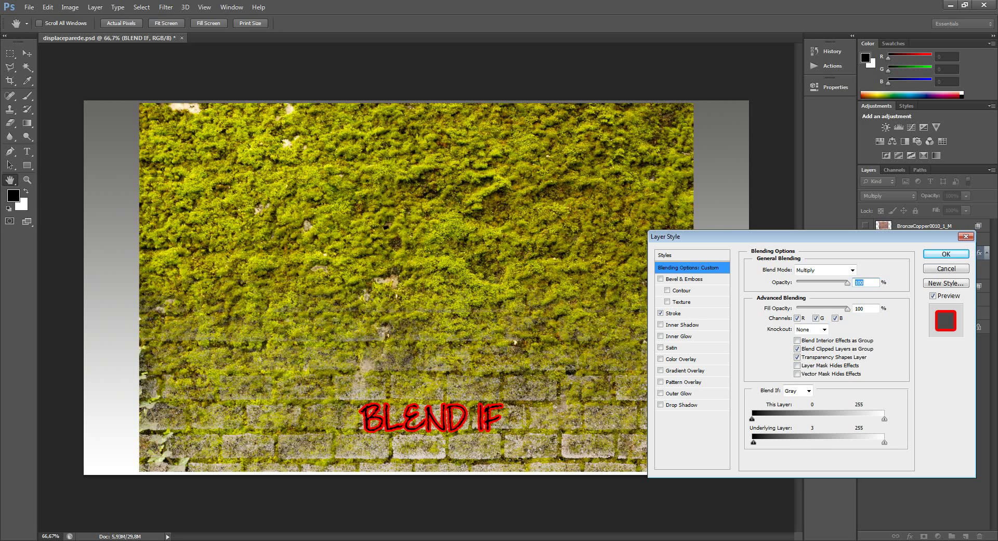
{"action": "key", "text": "alt"}
{"action": "left_click_drag", "start_coordinate": [753, 442], "coordinate": [828, 441]}
{"action": "left_click_drag", "start_coordinate": [752, 442], "coordinate": [853, 442]}
Fine-tune the split Underlying Layer range to 94/219 and apply the blending options.
{"action": "key", "text": "alt"}
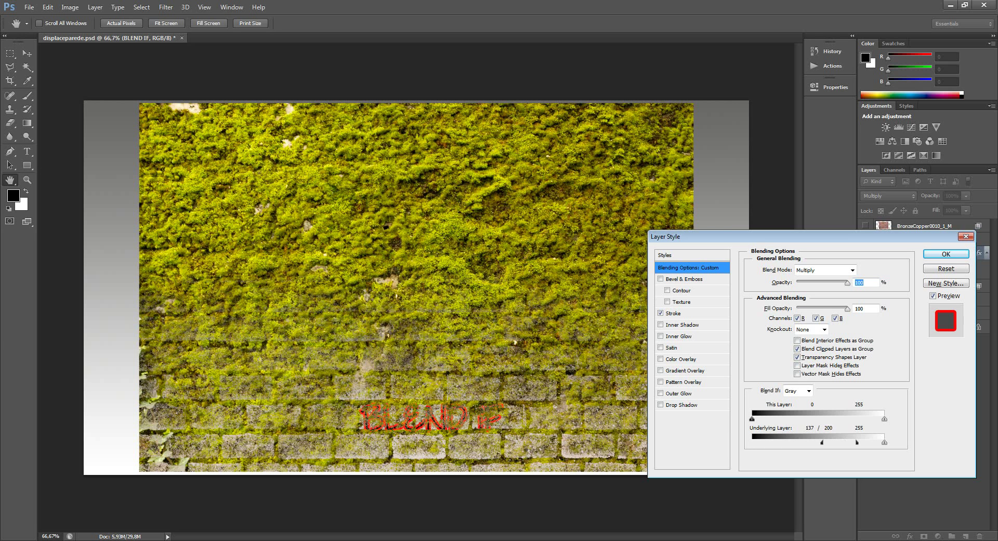
{"action": "key", "text": "alt"}
{"action": "left_click_drag", "start_coordinate": [822, 442], "coordinate": [831, 442]}
{"action": "mouse_move", "coordinate": [853, 442]}
{"action": "left_mouse_down"}
{"action": "mouse_move", "coordinate": [803, 442]}
{"action": "mouse_move", "coordinate": [832, 442]}
{"action": "left_mouse_up"}
{"action": "mouse_move", "coordinate": [832, 442]}
{"action": "left_mouse_down"}
{"action": "mouse_move", "coordinate": [785, 442]}
{"action": "mouse_move", "coordinate": [884, 441]}
{"action": "mouse_move", "coordinate": [867, 442]}
{"action": "left_mouse_up"}
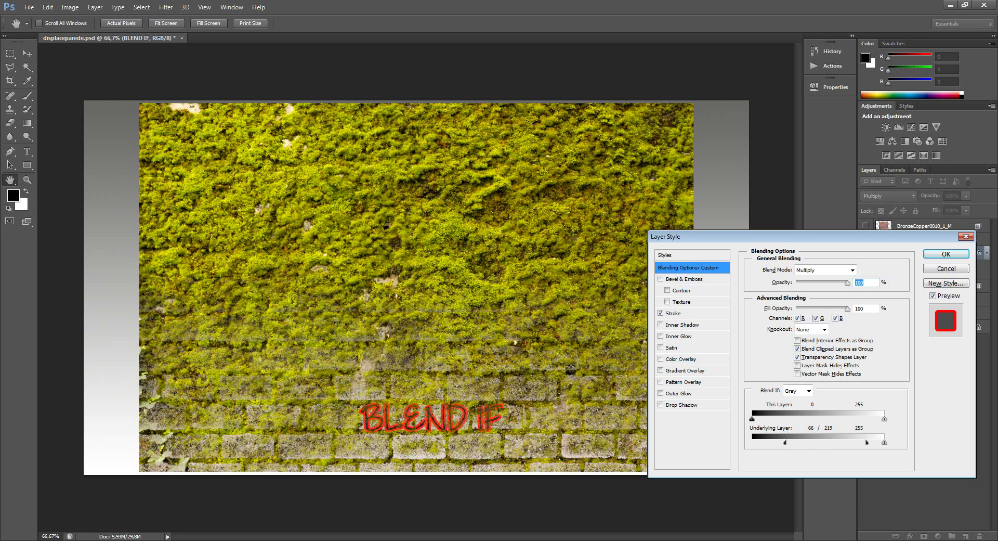
{"action": "mouse_move", "coordinate": [785, 442]}
{"action": "left_mouse_down"}
{"action": "mouse_move", "coordinate": [811, 441]}
{"action": "mouse_move", "coordinate": [797, 441]}
{"action": "left_mouse_up"}
{"action": "left_click_drag", "start_coordinate": [805, 441], "coordinate": [799, 442]}
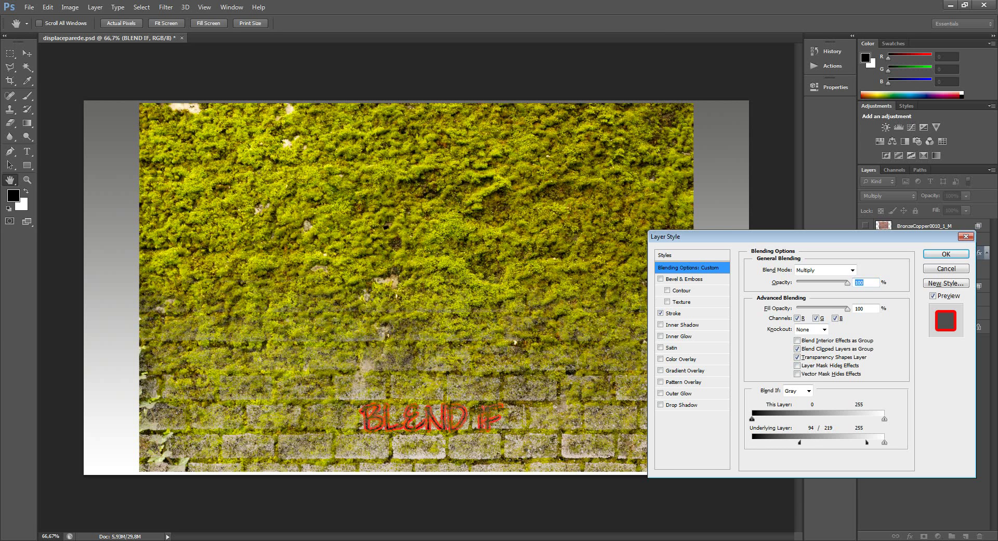
{"action": "key", "text": "Return"}
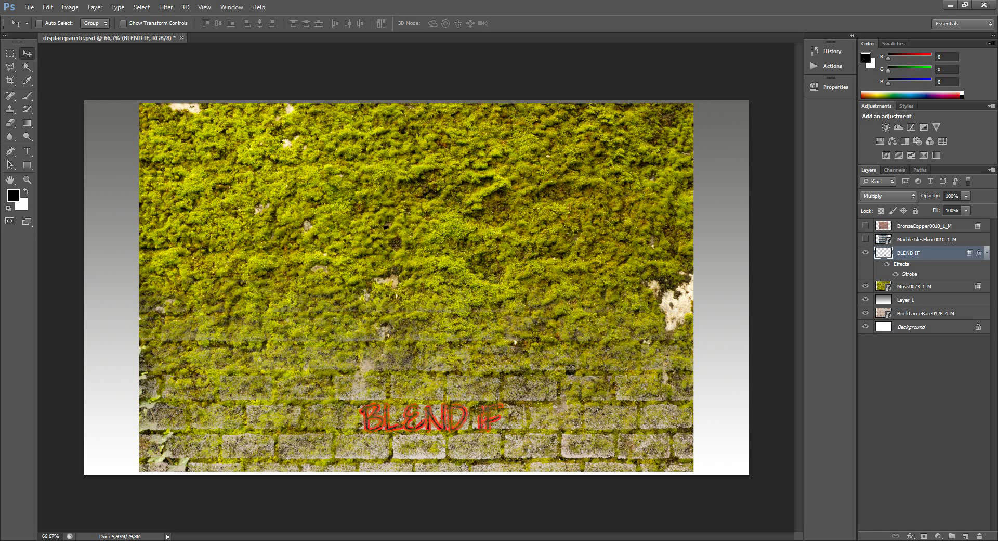
Create a blank Untitled-1 document with default settings and browse for a file to open.
{"action": "key", "text": "ctrl+n"}
{"action": "key", "text": "Return"}
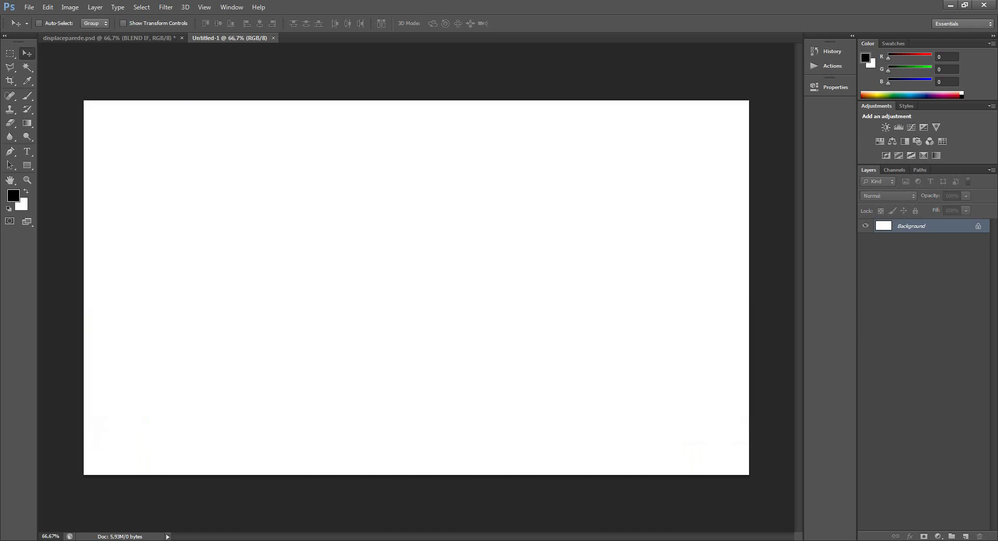
{"action": "left_click", "coordinate": [29, 7]}
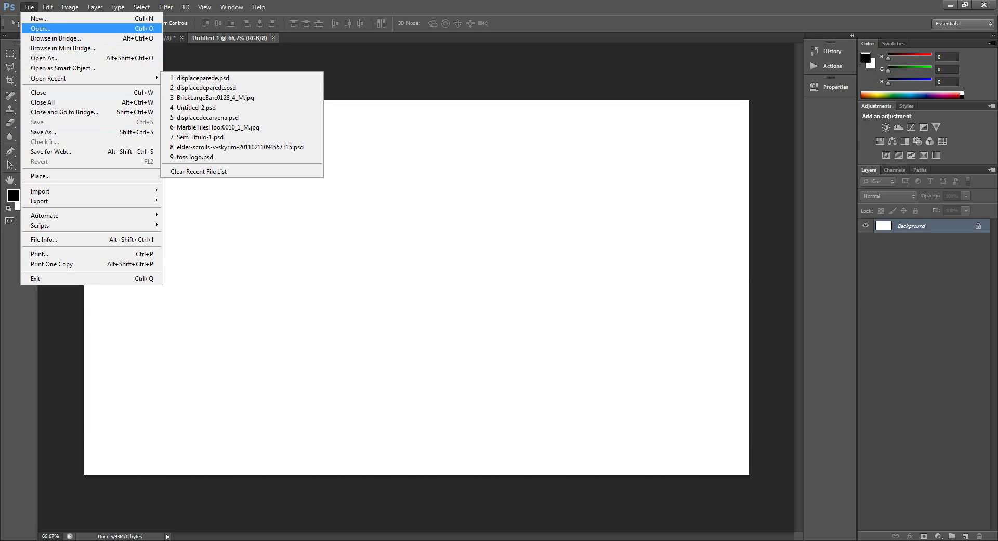
{"action": "left_click", "coordinate": [41, 28]}
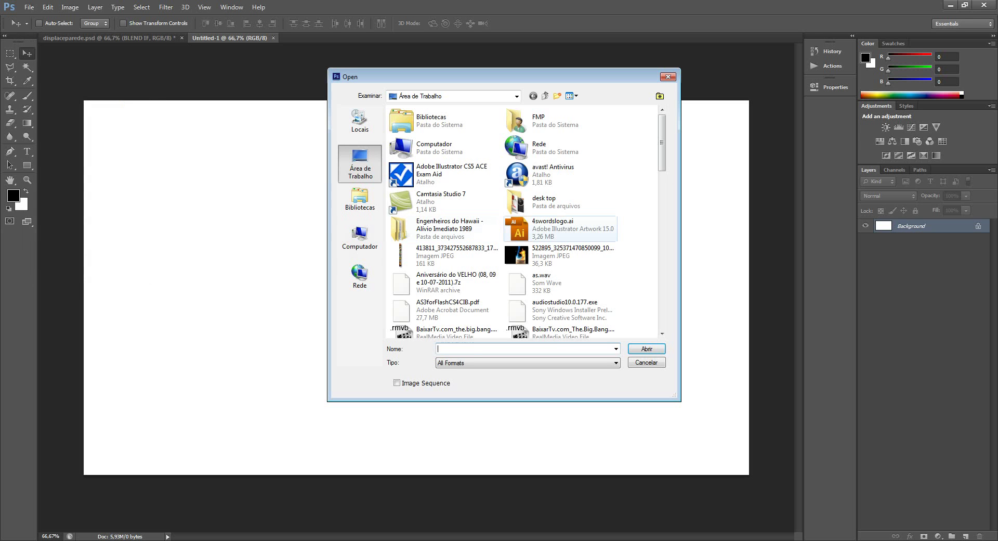
{"action": "left_click", "coordinate": [559, 229]}
Find displacedeparede.png in the file list and open it.
{"action": "scroll", "coordinate": [558, 229], "scroll_direction": "down", "scroll_amount": 2}
{"action": "scroll", "coordinate": [559, 229], "scroll_direction": "down", "scroll_amount": 2}
{"action": "scroll", "coordinate": [559, 228], "scroll_direction": "down", "scroll_amount": 2}
{"action": "scroll", "coordinate": [525, 221], "scroll_direction": "down", "scroll_amount": 2}
{"action": "scroll", "coordinate": [525, 221], "scroll_direction": "down", "scroll_amount": 2}
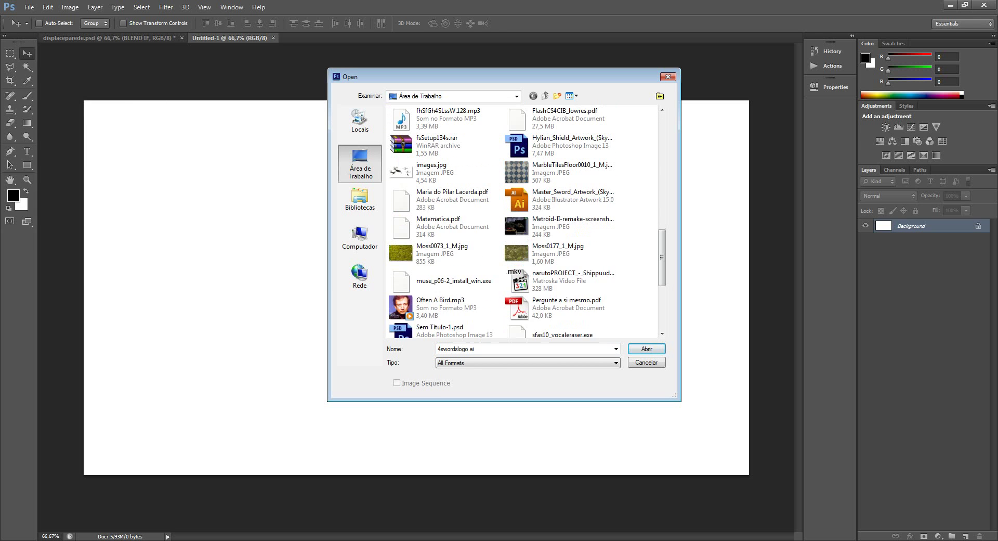
{"action": "scroll", "coordinate": [525, 220], "scroll_direction": "down", "scroll_amount": 2}
{"action": "scroll", "coordinate": [525, 221], "scroll_direction": "down", "scroll_amount": 2}
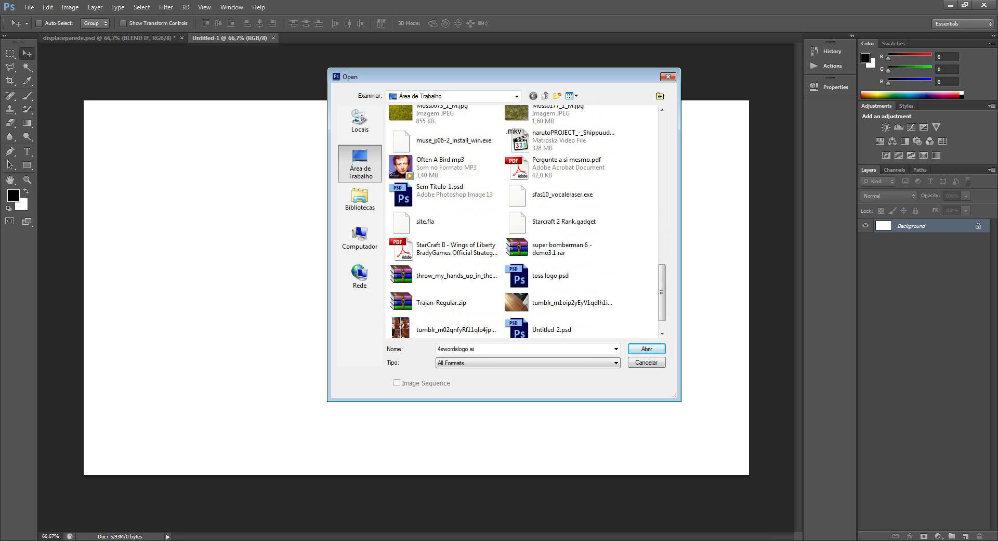
{"action": "scroll", "coordinate": [525, 220], "scroll_direction": "up", "scroll_amount": 2}
{"action": "scroll", "coordinate": [525, 221], "scroll_direction": "up", "scroll_amount": 1}
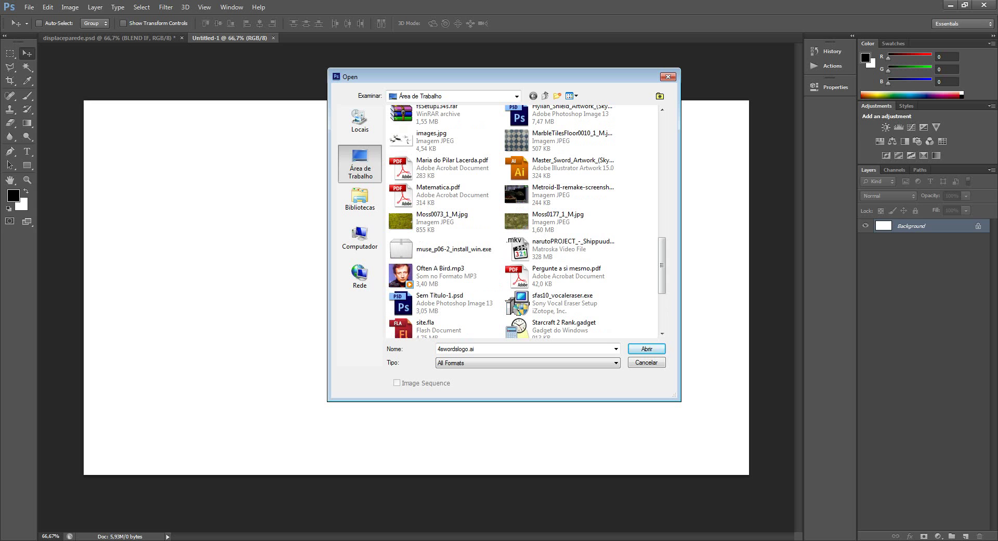
{"action": "scroll", "coordinate": [522, 221], "scroll_direction": "up", "scroll_amount": 2}
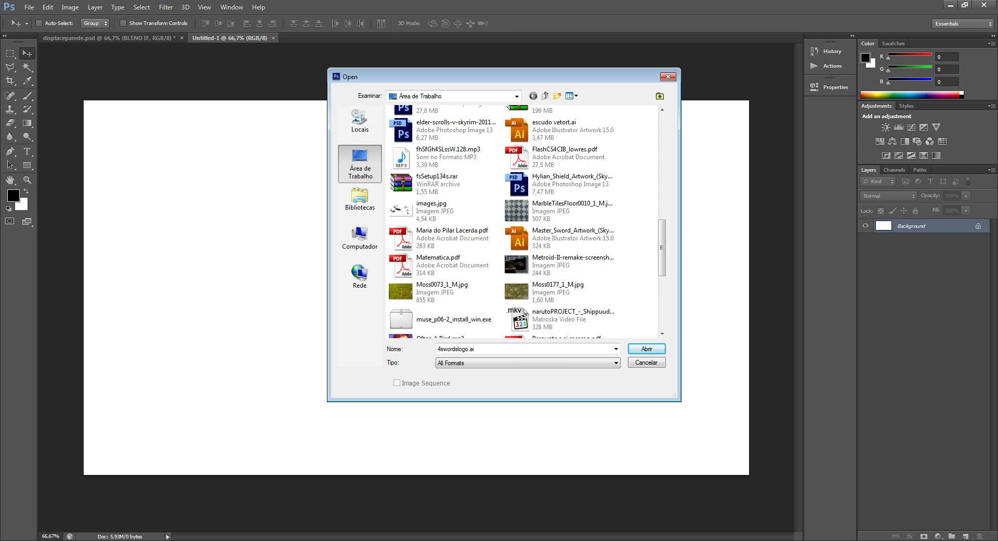
{"action": "scroll", "coordinate": [522, 221], "scroll_direction": "up", "scroll_amount": 2}
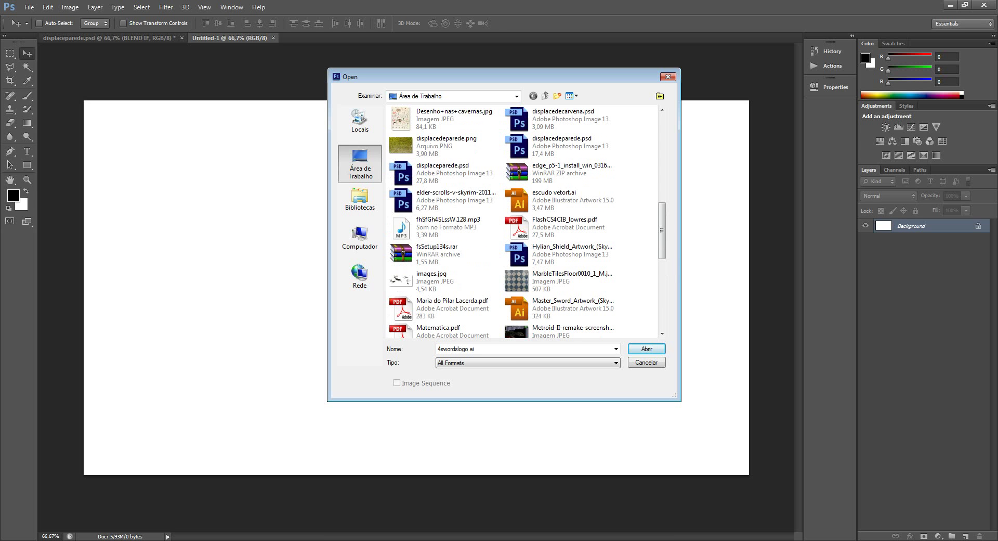
{"action": "scroll", "coordinate": [523, 221], "scroll_direction": "up", "scroll_amount": 3}
{"action": "double_click", "coordinate": [444, 216]}
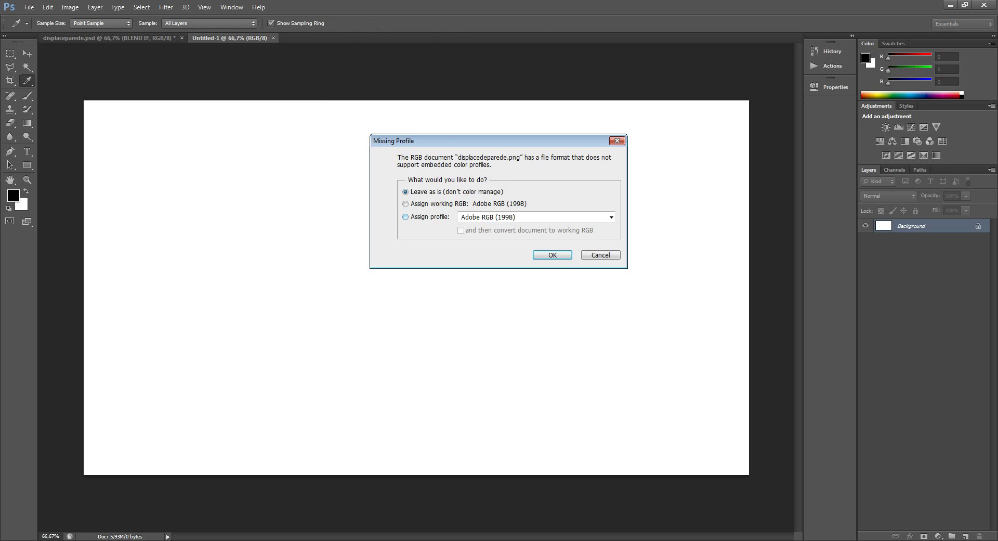
Open displacedeparede.png with 'Leave as is (don't color manage)' in the Missing Profile dialog.
{"action": "left_click", "coordinate": [553, 255]}
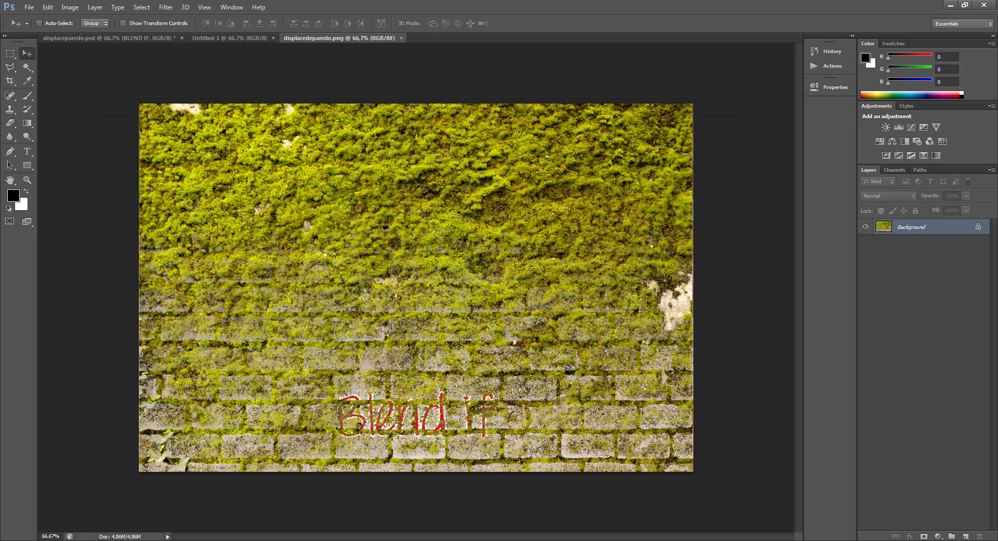